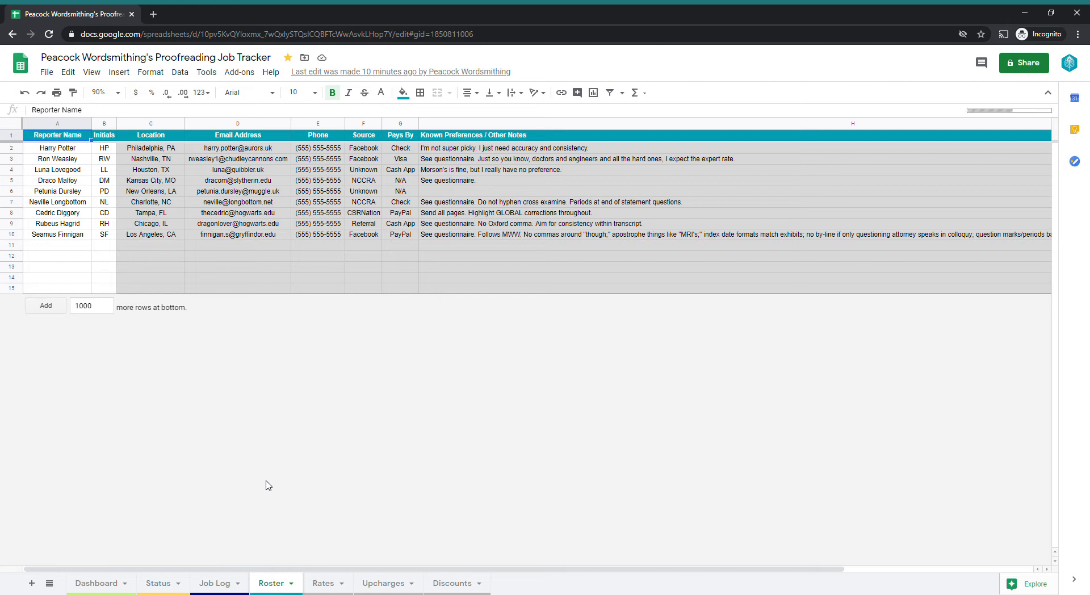
Examine the Roster's name and initials columns, the Rates sheet's start and end dates, and the None rows of the Upcharges and Discounts sheets.
{"action": "left_click", "coordinate": [57, 123]}
{"action": "left_click_drag", "start_coordinate": [103, 126], "coordinate": [111, 126]}
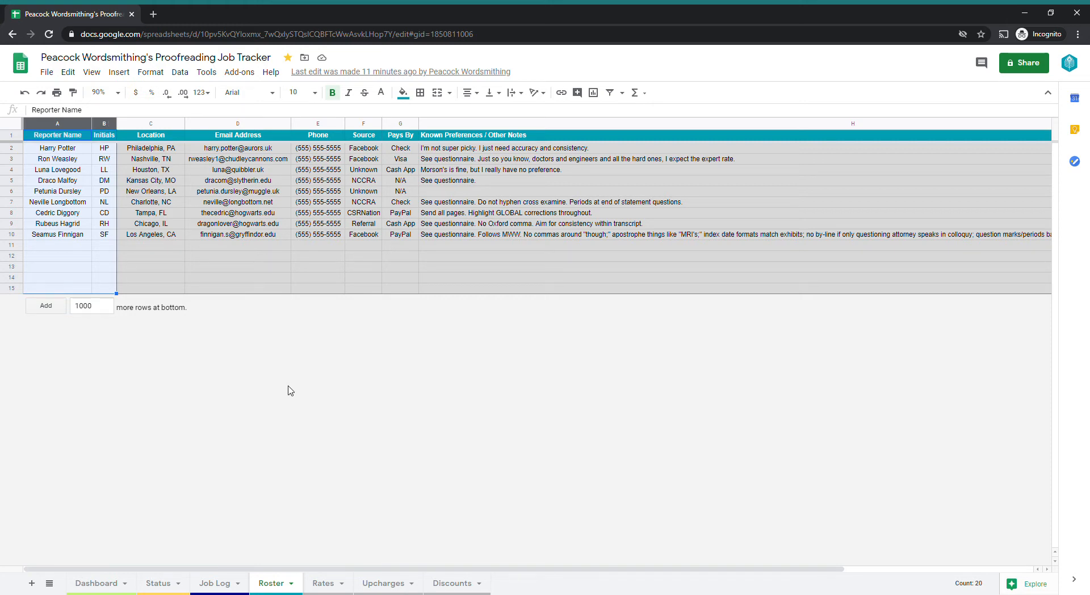
{"action": "left_click", "coordinate": [323, 583]}
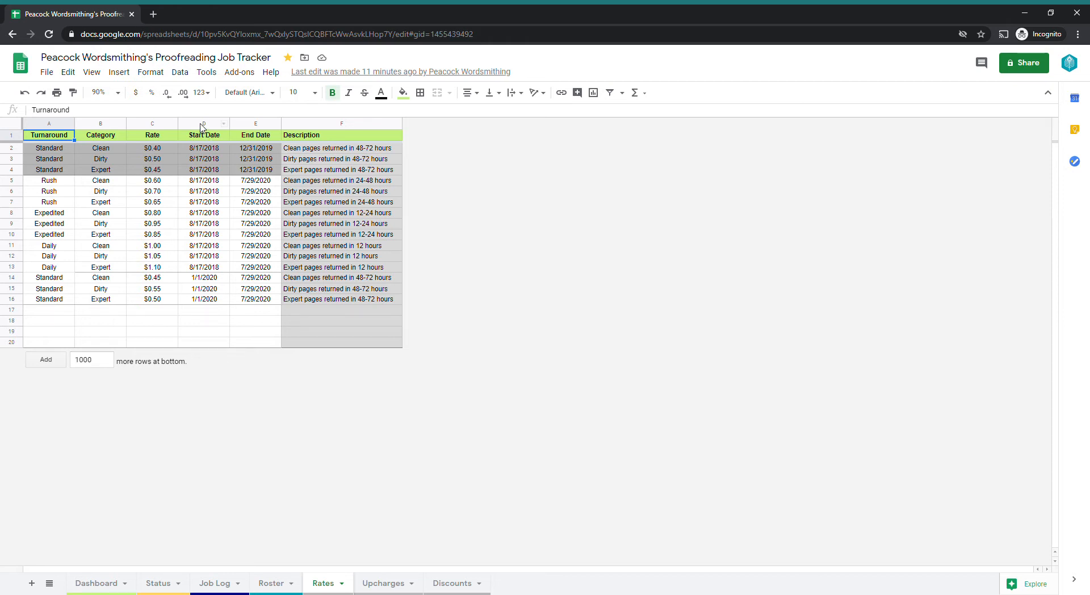
{"action": "left_click_drag", "start_coordinate": [203, 124], "coordinate": [251, 128]}
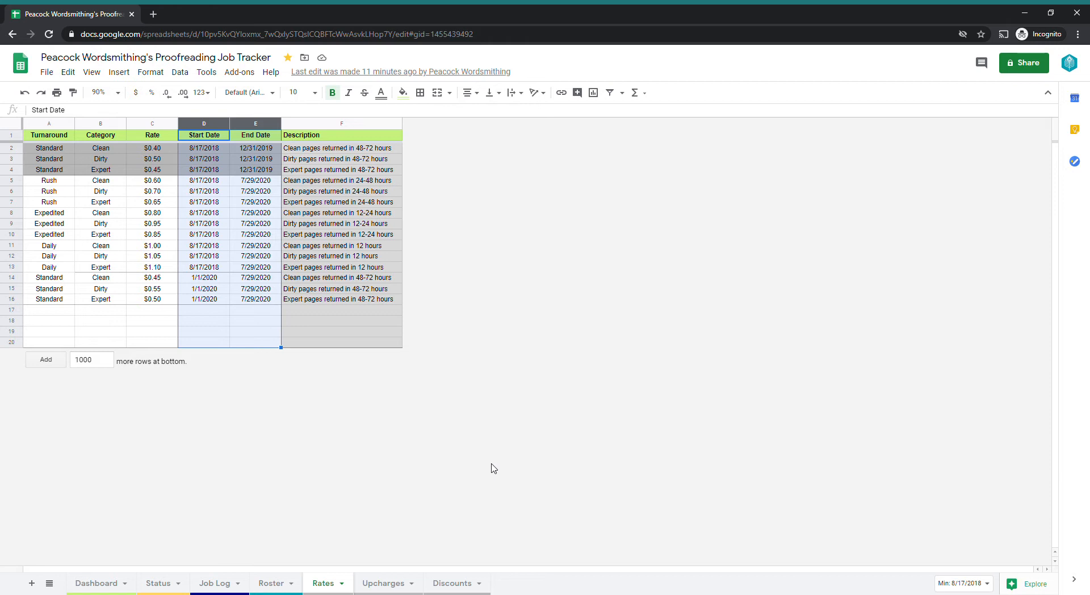
{"action": "left_click", "coordinate": [385, 584]}
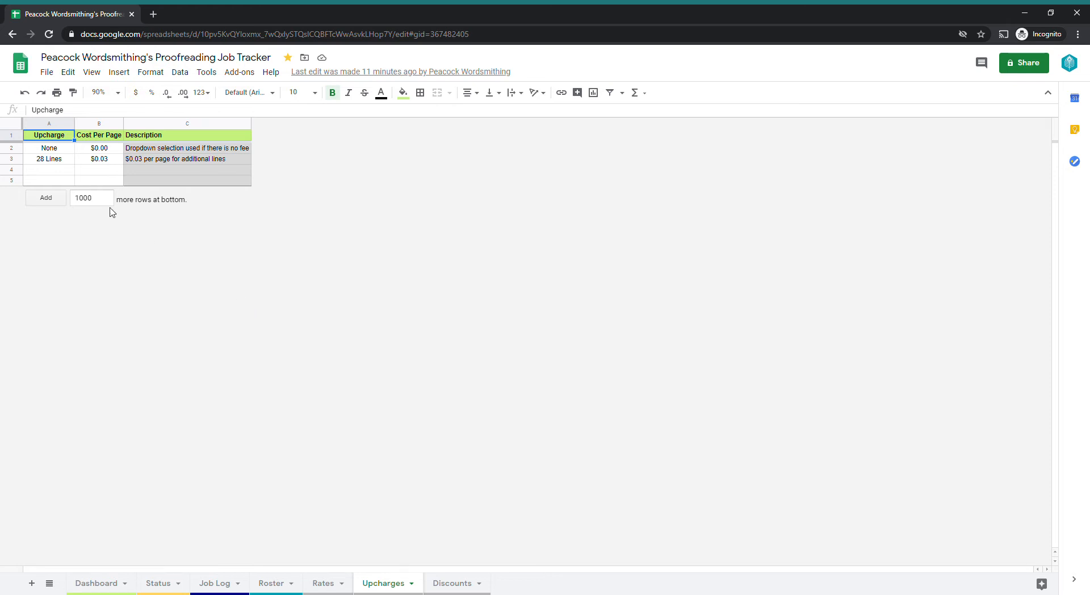
{"action": "left_click", "coordinate": [10, 149]}
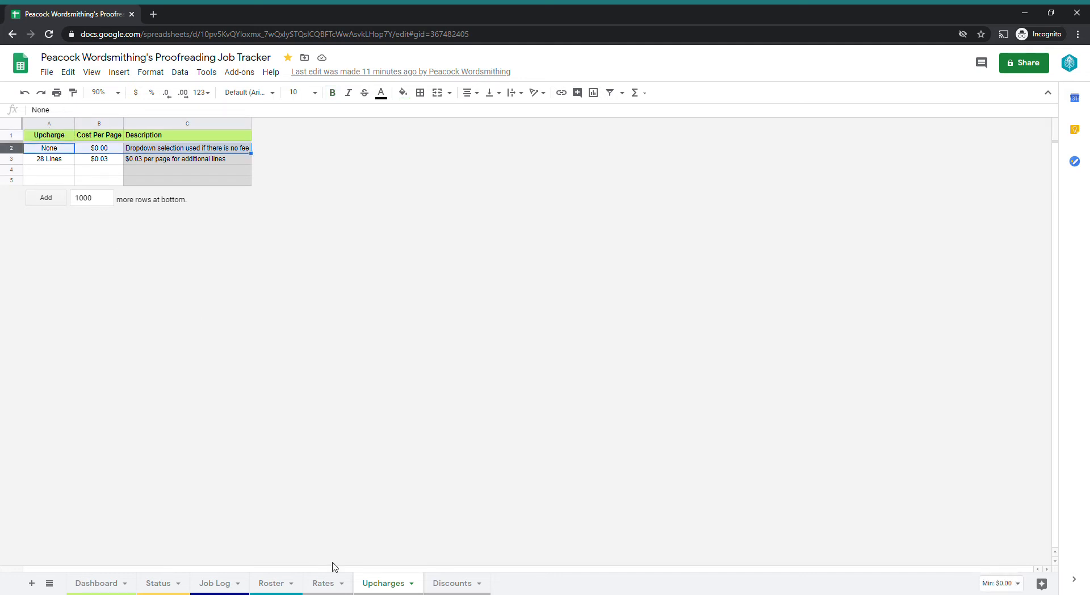
{"action": "left_click", "coordinate": [447, 585]}
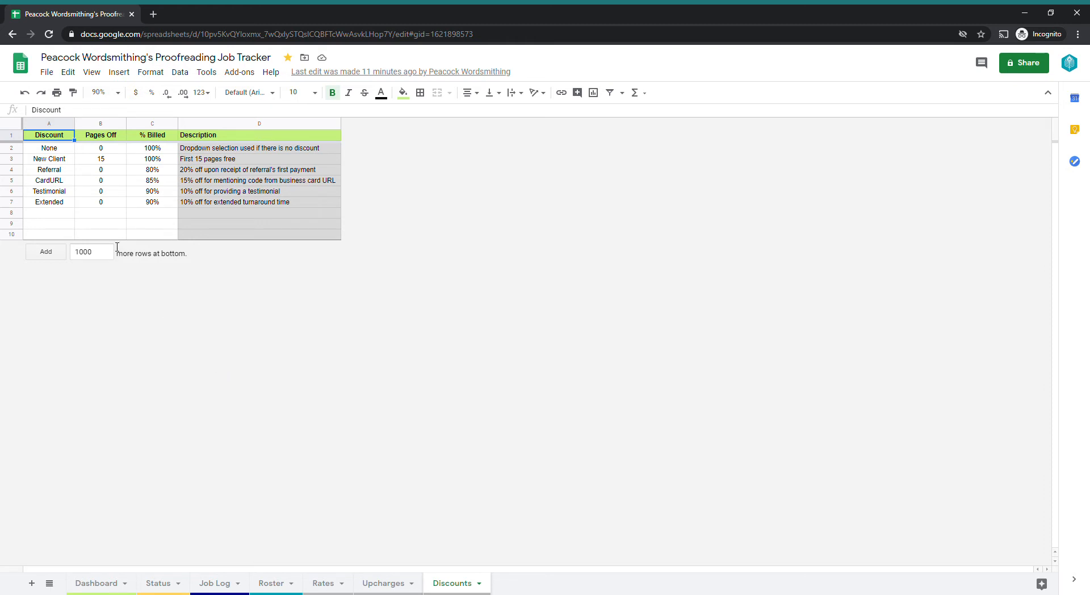
{"action": "left_click", "coordinate": [19, 151]}
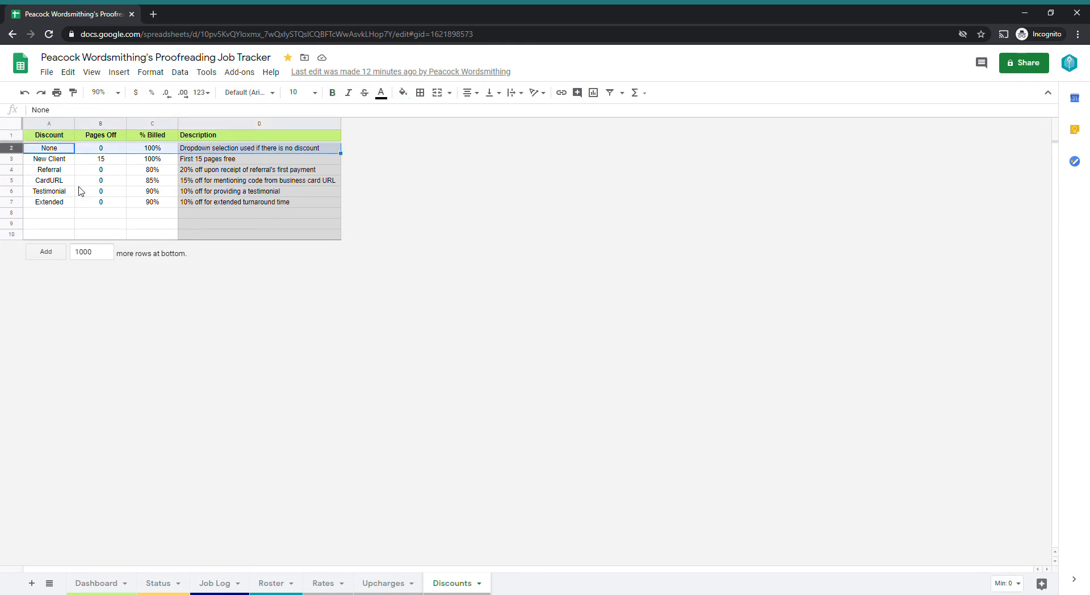
Start a new job in row 210 of the Job Log with Standard turnaround, Clean category, no upcharge and no discount.
{"action": "left_click", "coordinate": [225, 586]}
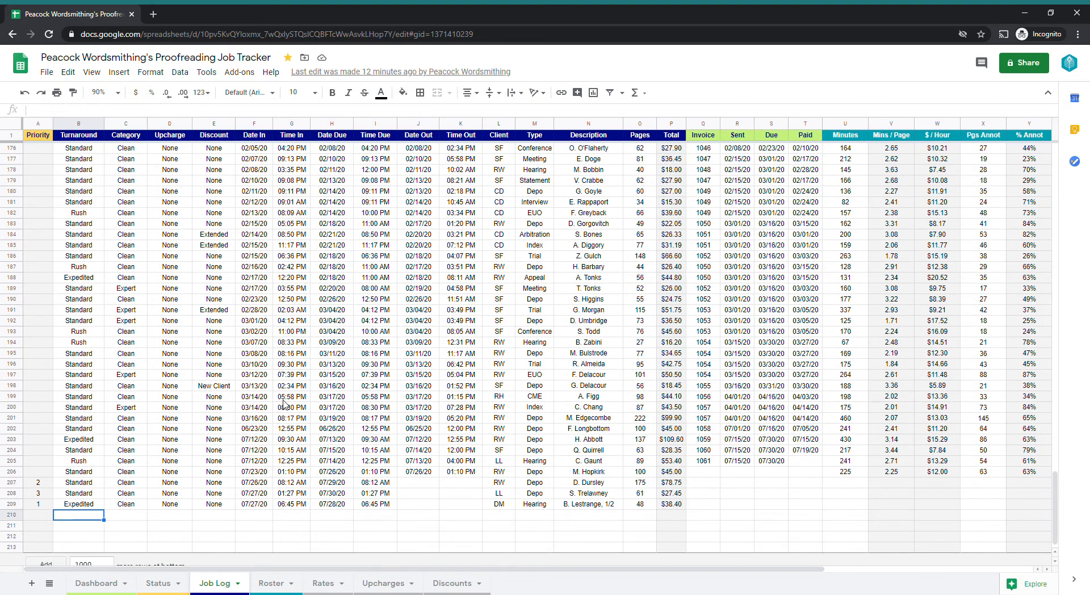
{"action": "type", "text": "s"}
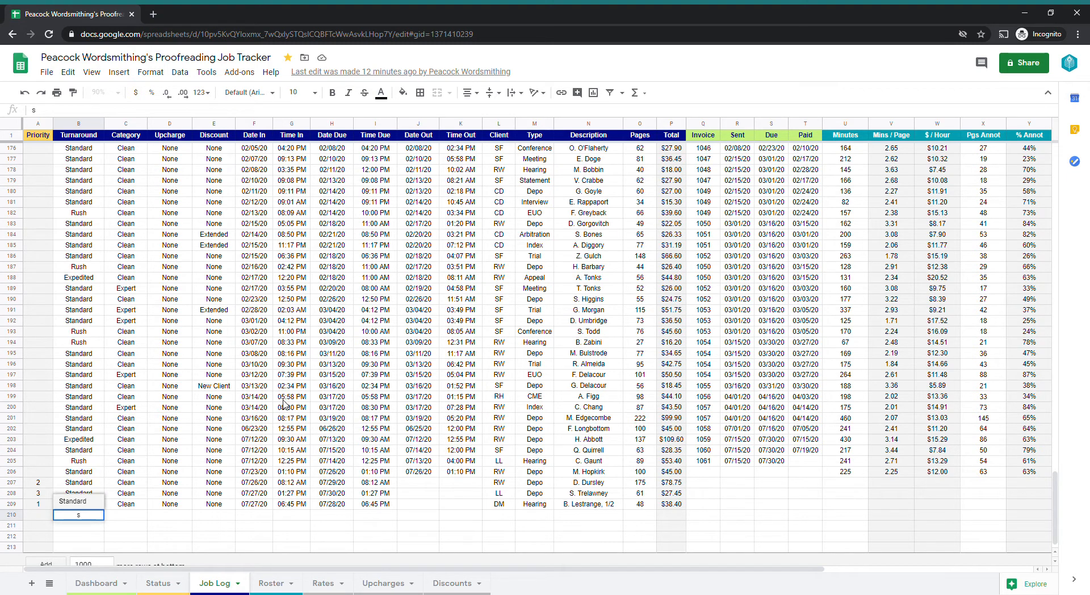
{"action": "key", "text": "Tab"}
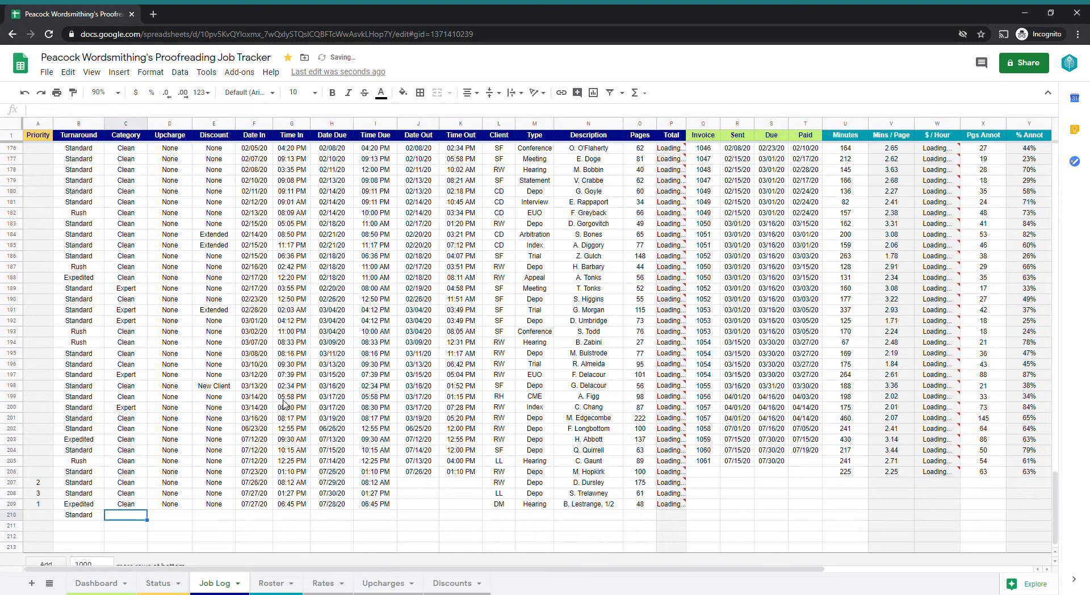
{"action": "type", "text": "c"}
{"action": "key", "text": "Tab"}
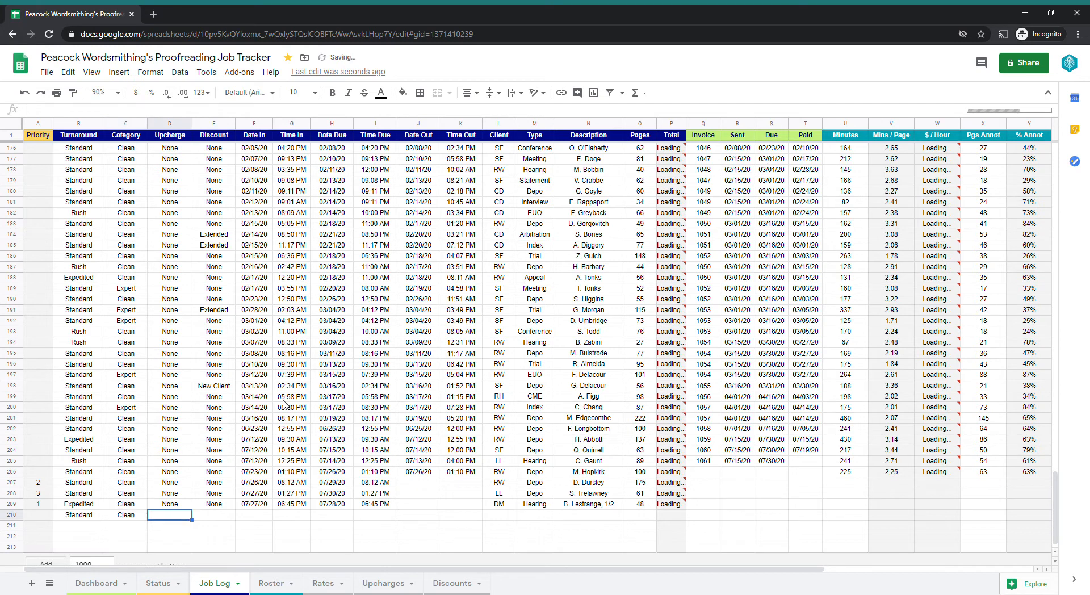
{"action": "type", "text": "n"}
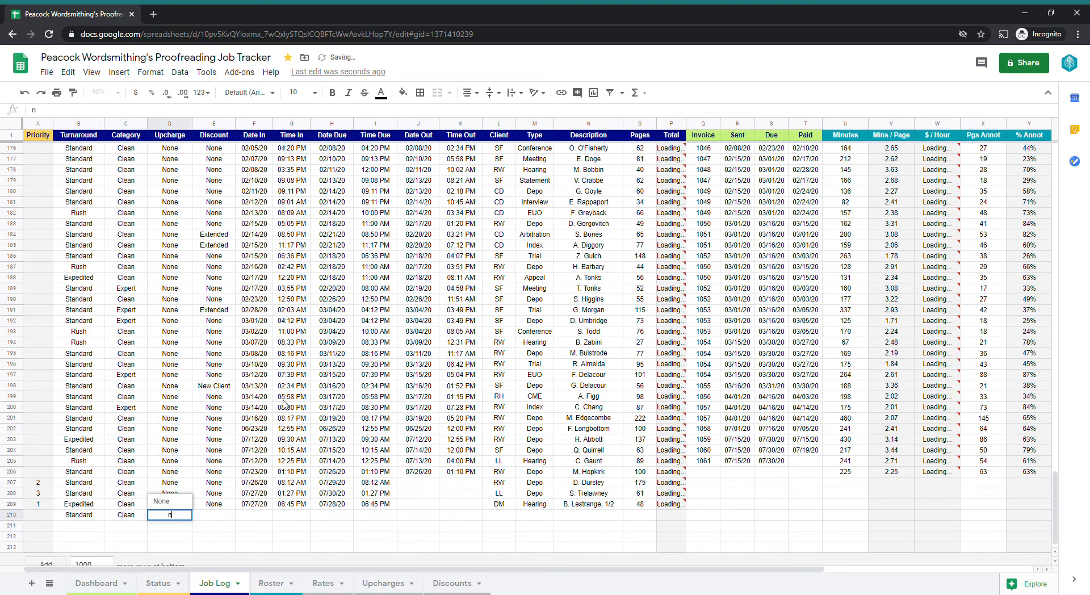
{"action": "key", "text": "Tab"}
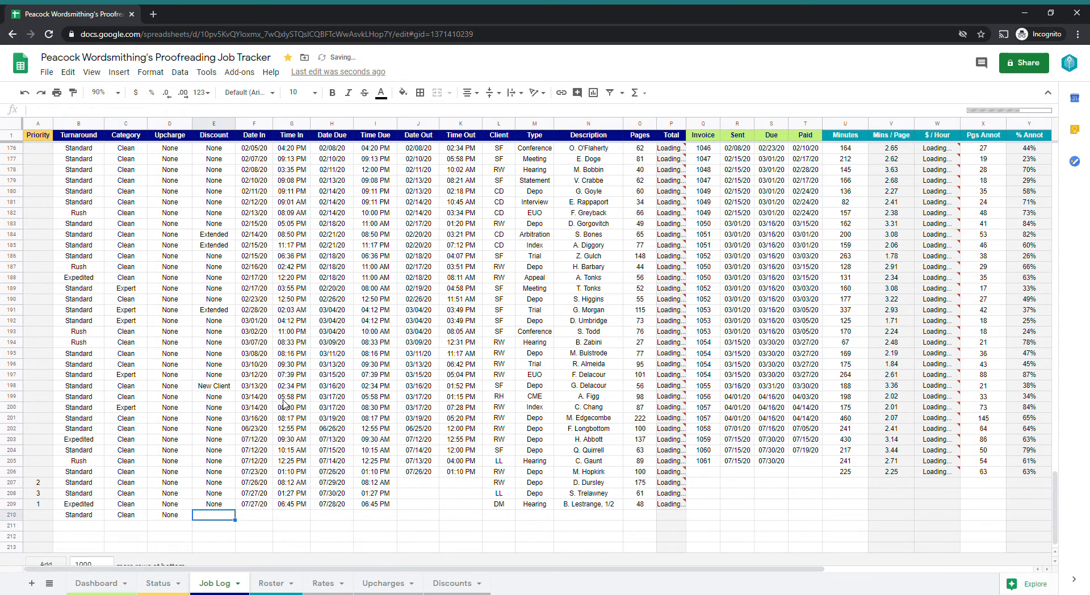
{"action": "type", "text": "n"}
{"action": "key", "text": "Tab"}
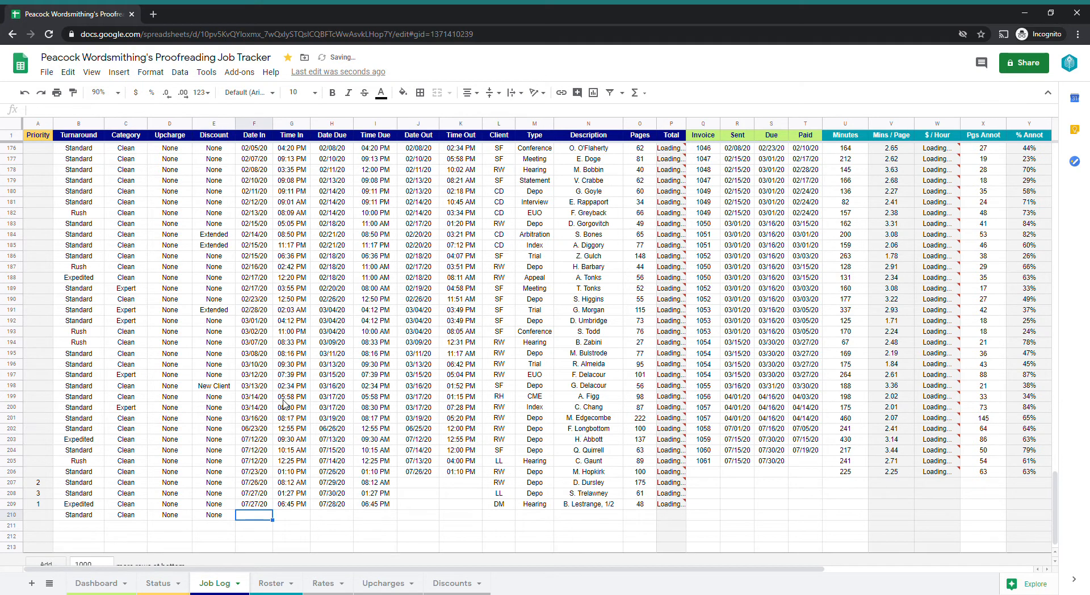
Enter the new job's date in 7/28 at 9:30 AM and due date 7/31 at 9:30 AM, and check its priority.
{"action": "type", "text": "7/28"}
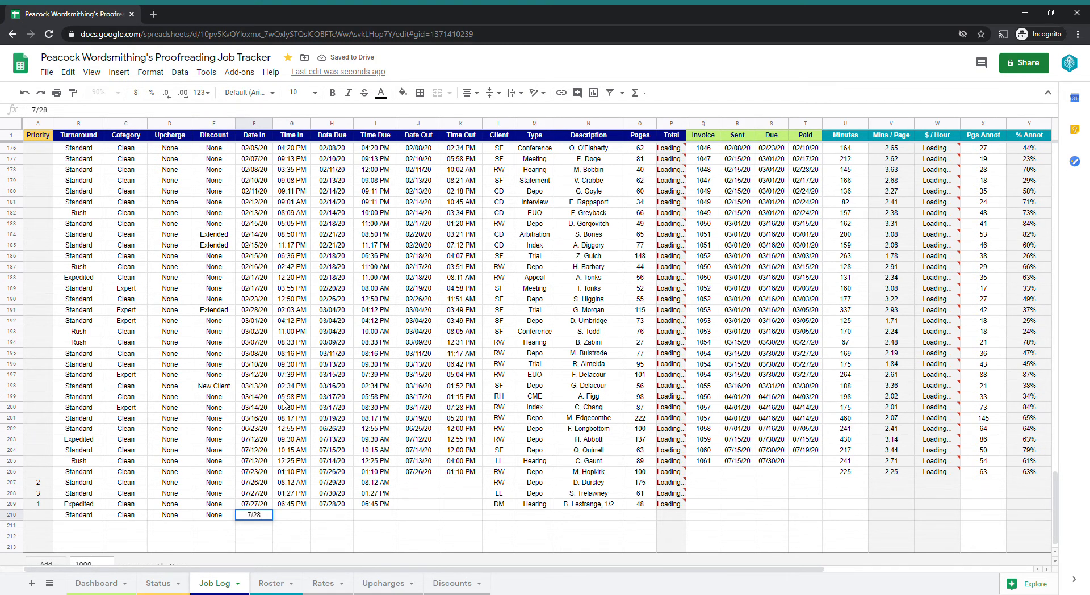
{"action": "key", "text": "Tab"}
{"action": "type", "text": "9:30"}
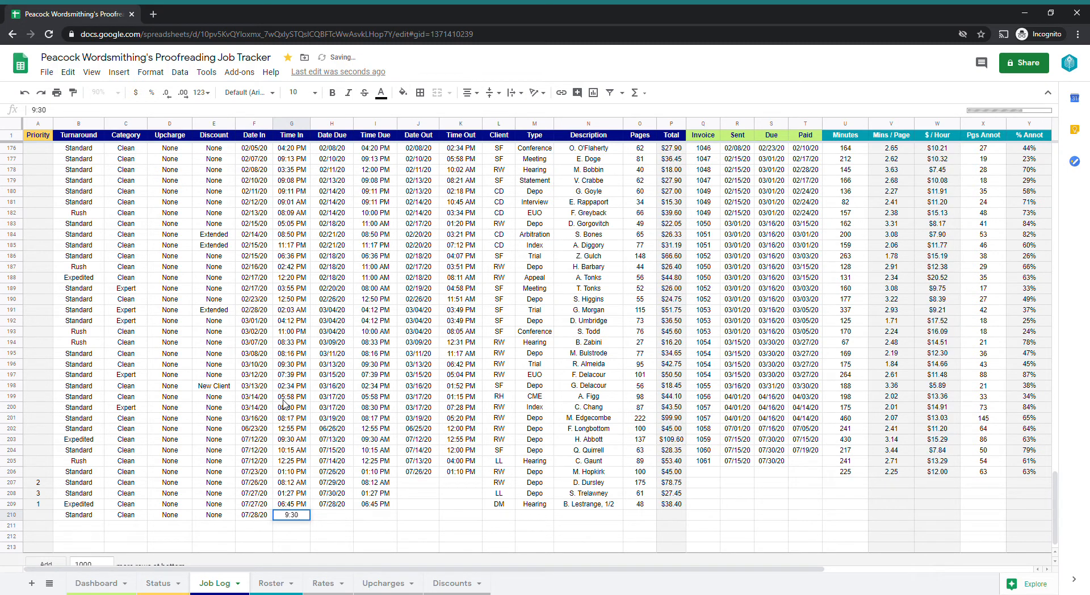
{"action": "key", "text": "Tab"}
{"action": "type", "text": "7"}
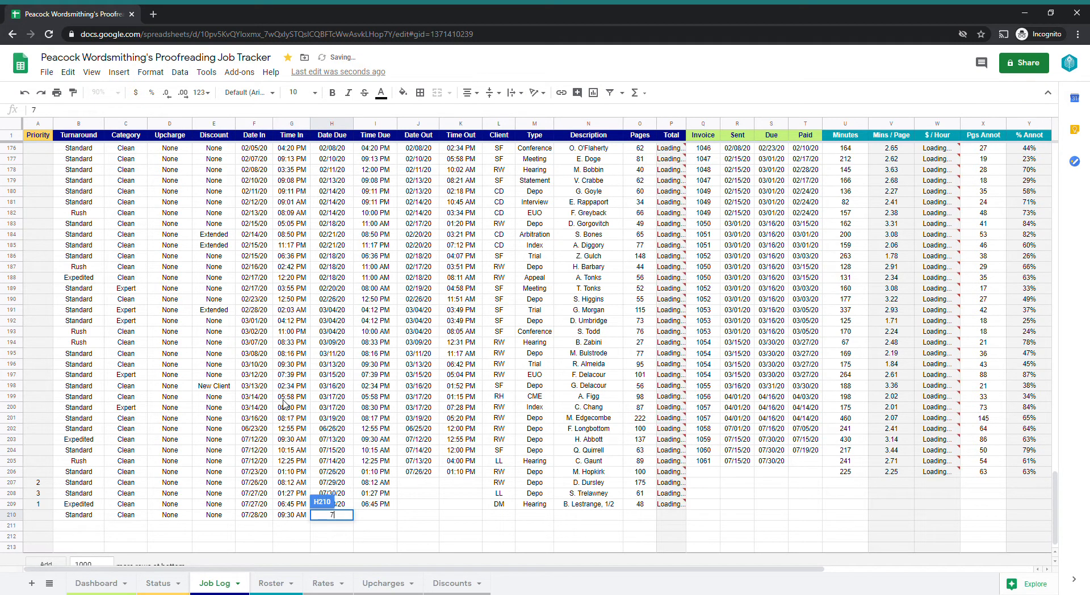
{"action": "type", "text": "/31"}
{"action": "key", "text": "Tab"}
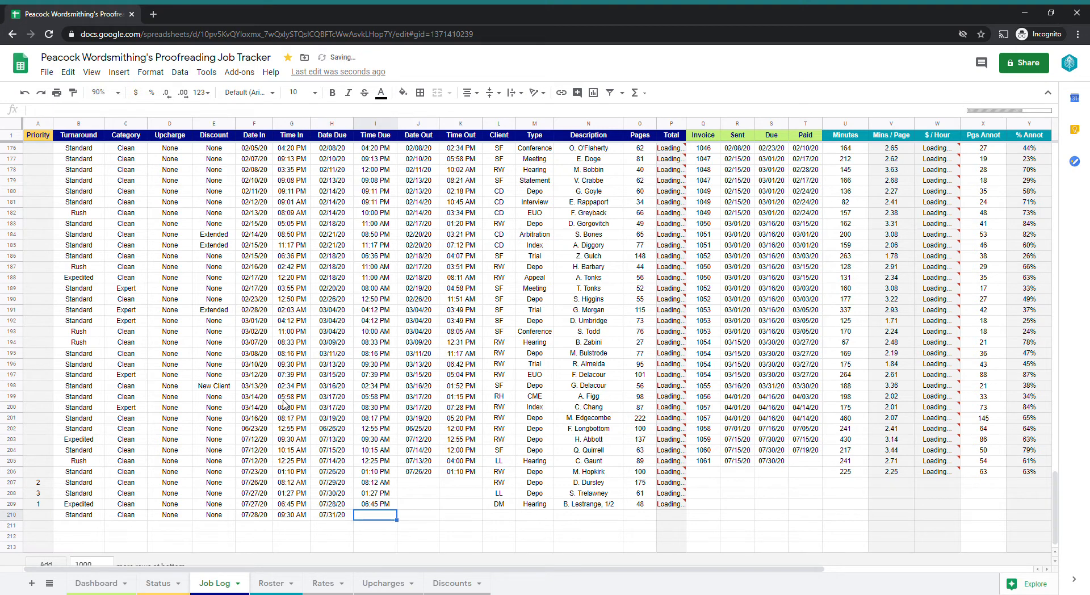
{"action": "type", "text": "9:30"}
{"action": "key", "text": "Tab"}
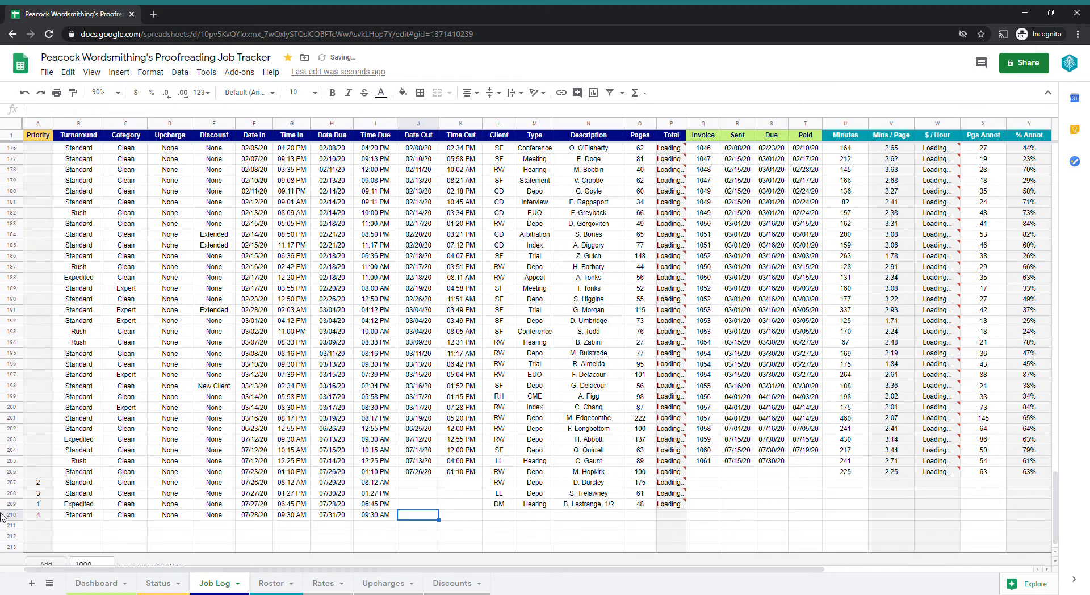
{"action": "left_click", "coordinate": [50, 517]}
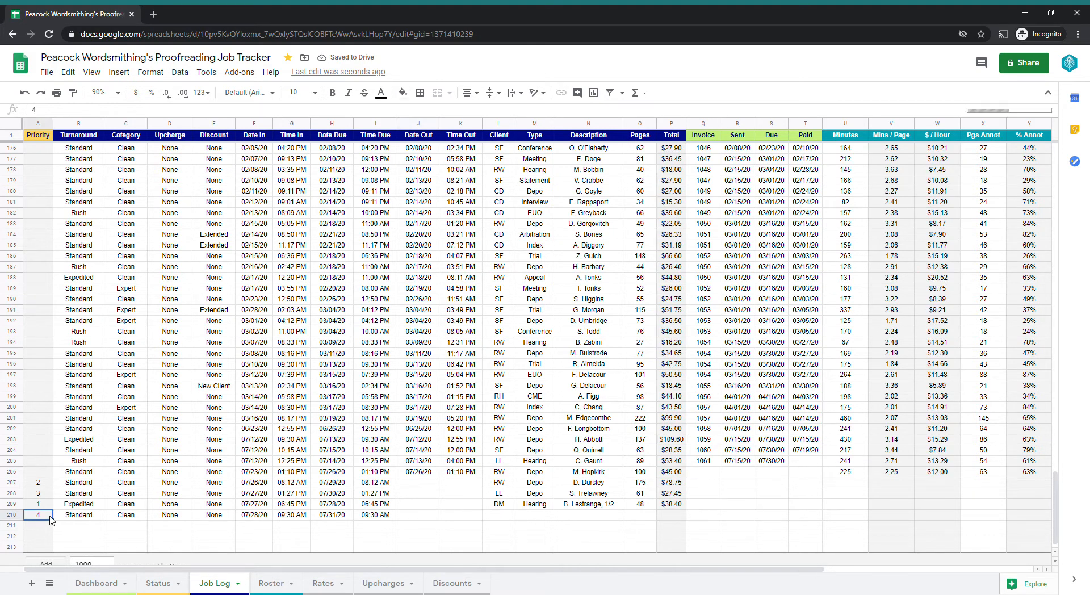
Fill in the new job's client as SF, type as Depo, description with the witness's name, and 322 pages.
{"action": "left_click", "coordinate": [490, 516]}
{"action": "type", "text": "S"}
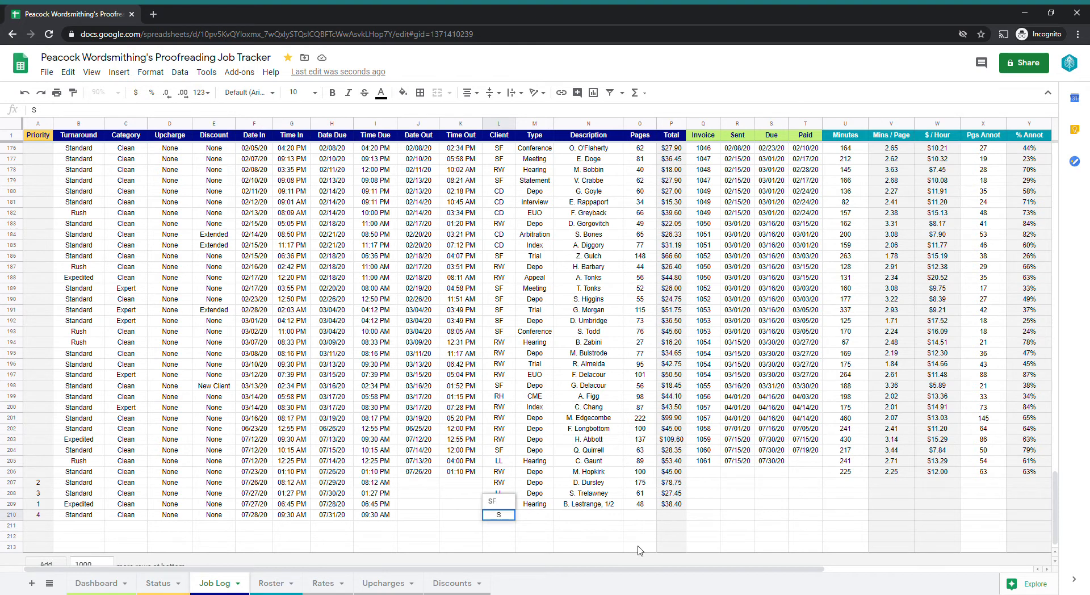
{"action": "key", "text": "Tab"}
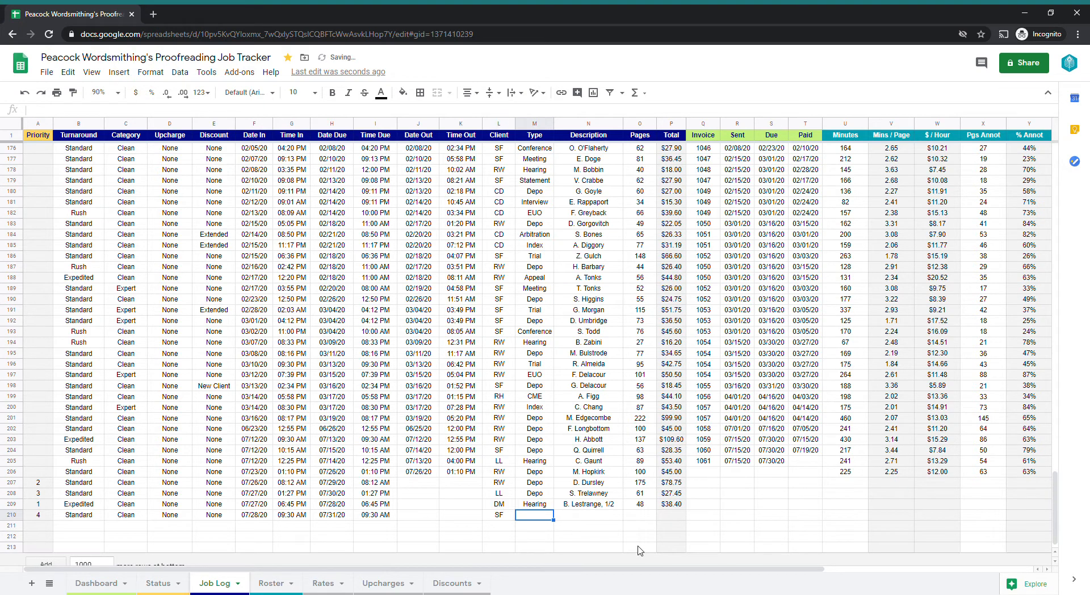
{"action": "type", "text": "D"}
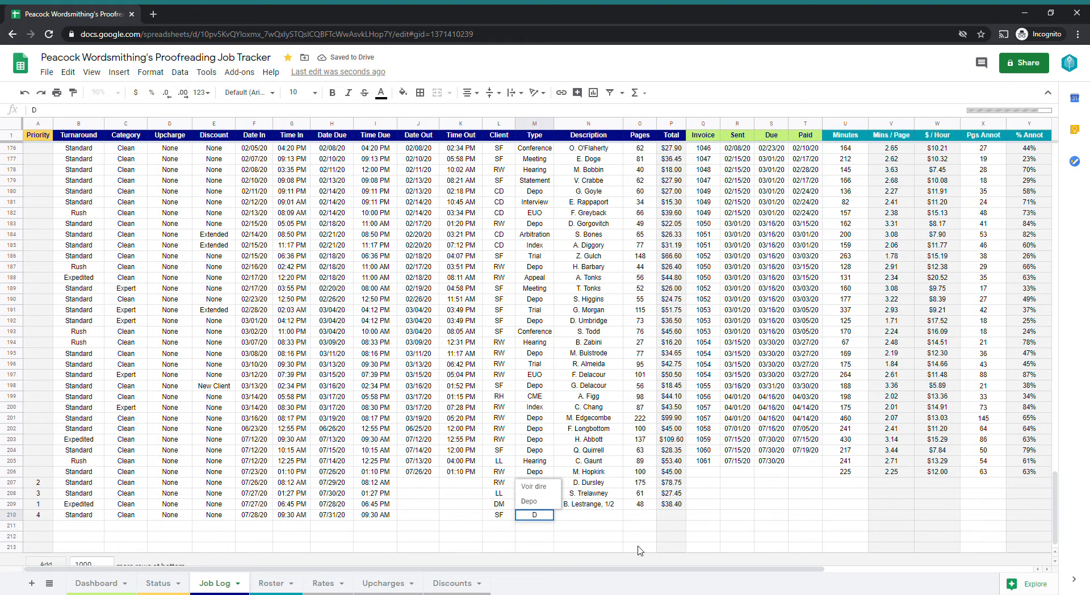
{"action": "key", "text": "Down"}
{"action": "key", "text": "Tab"}
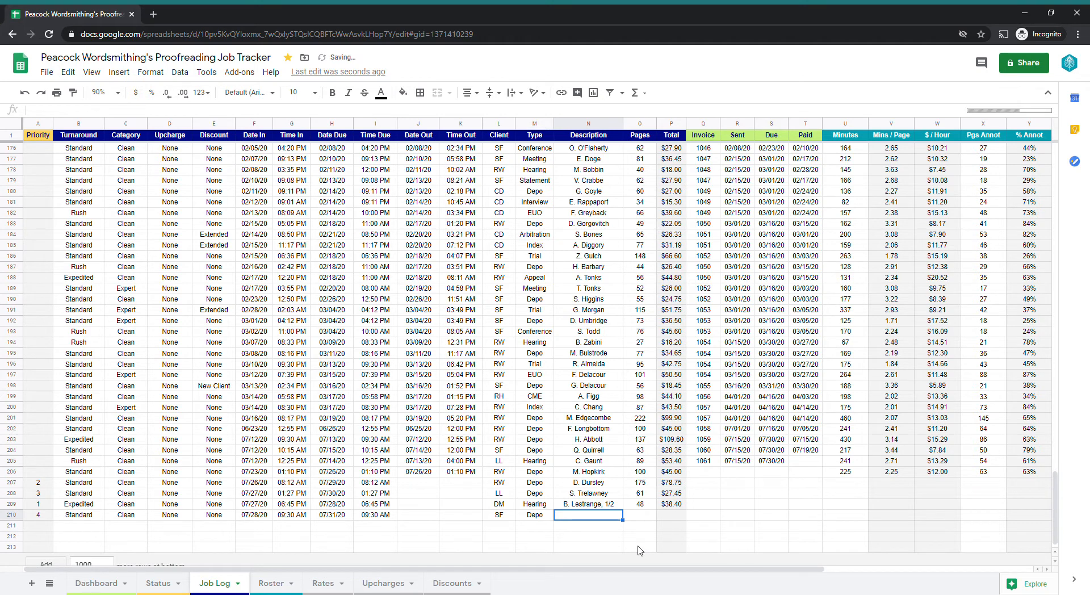
{"action": "type", "text": "M. W"}
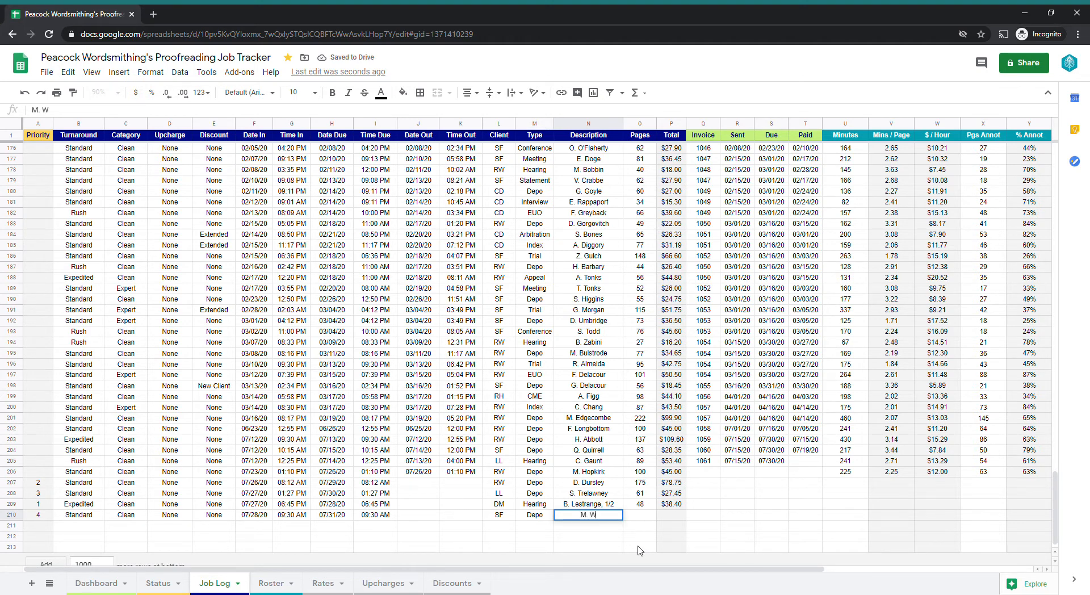
{"action": "type", "text": "easley"}
{"action": "key", "text": "Tab"}
{"action": "type", "text": "322"}
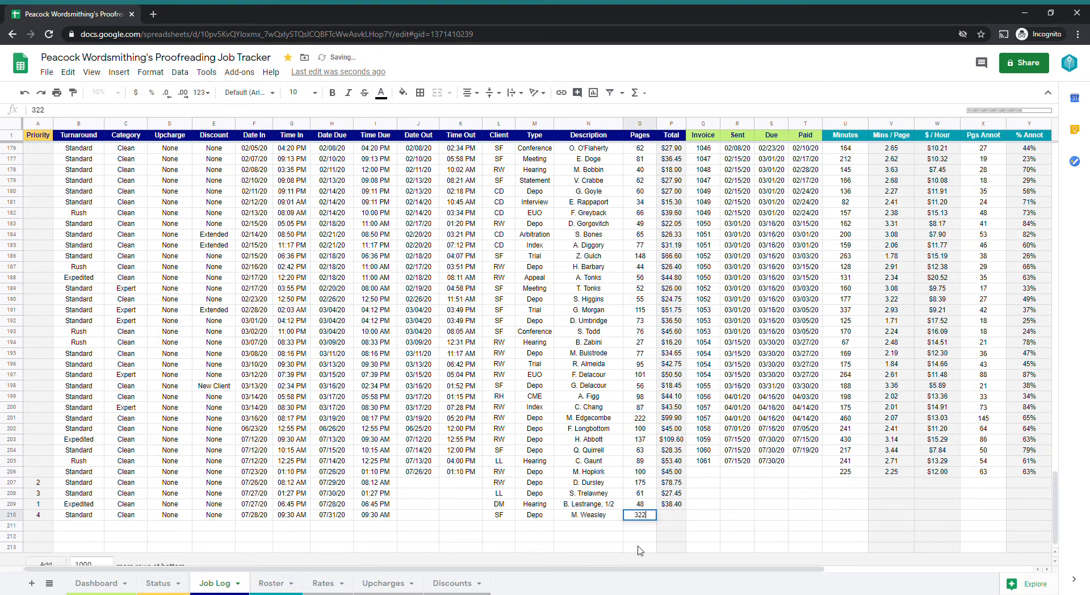
{"action": "key", "text": "Tab"}
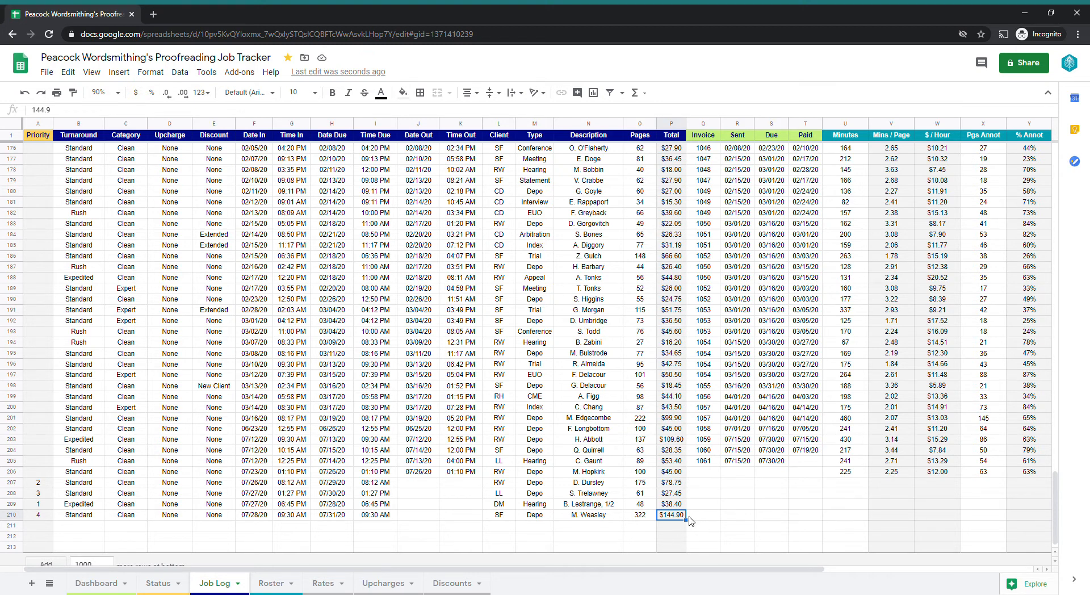
Record 773 minutes and 137 annotated pages for the new job in row 210.
{"action": "key", "text": "Right"}
{"action": "key", "text": "Right"}
{"action": "key", "text": "Right"}
{"action": "key", "text": "Right"}
{"action": "key", "text": "Right"}
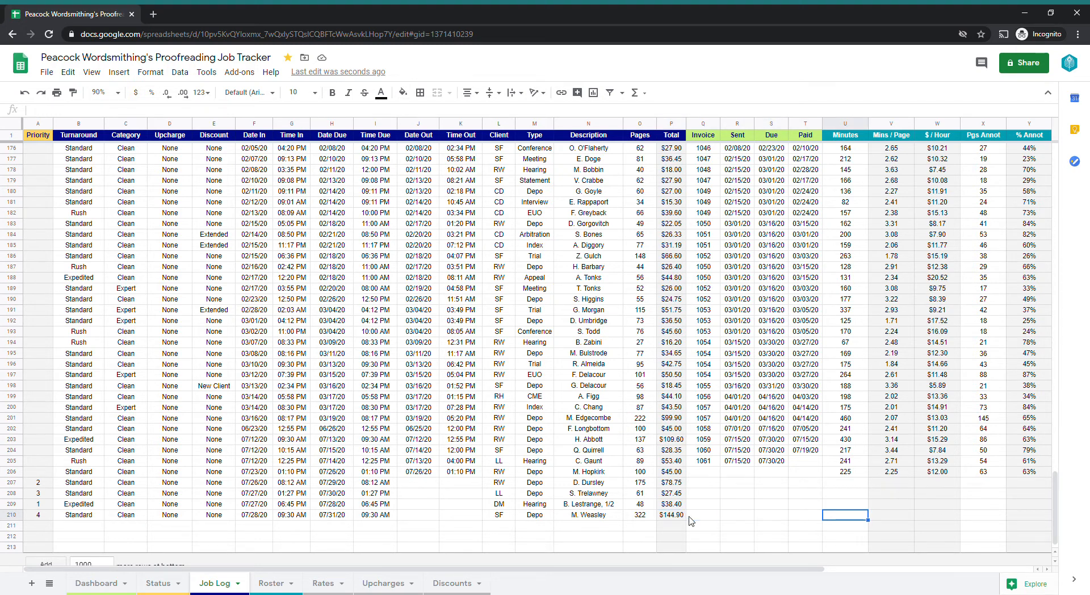
{"action": "type", "text": "773"}
{"action": "key", "text": "Tab"}
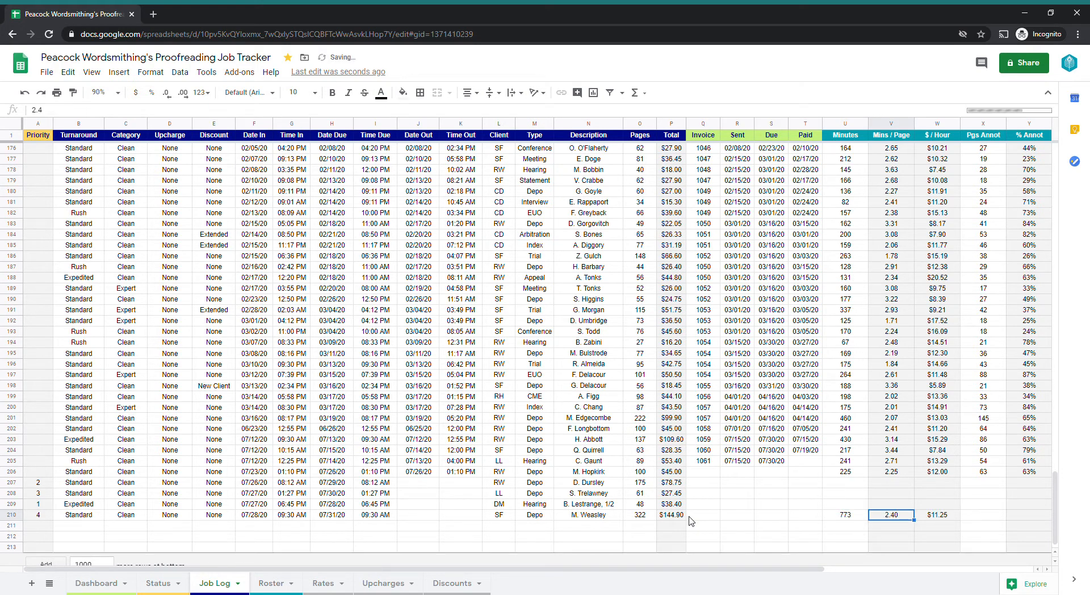
{"action": "key", "text": "Tab"}
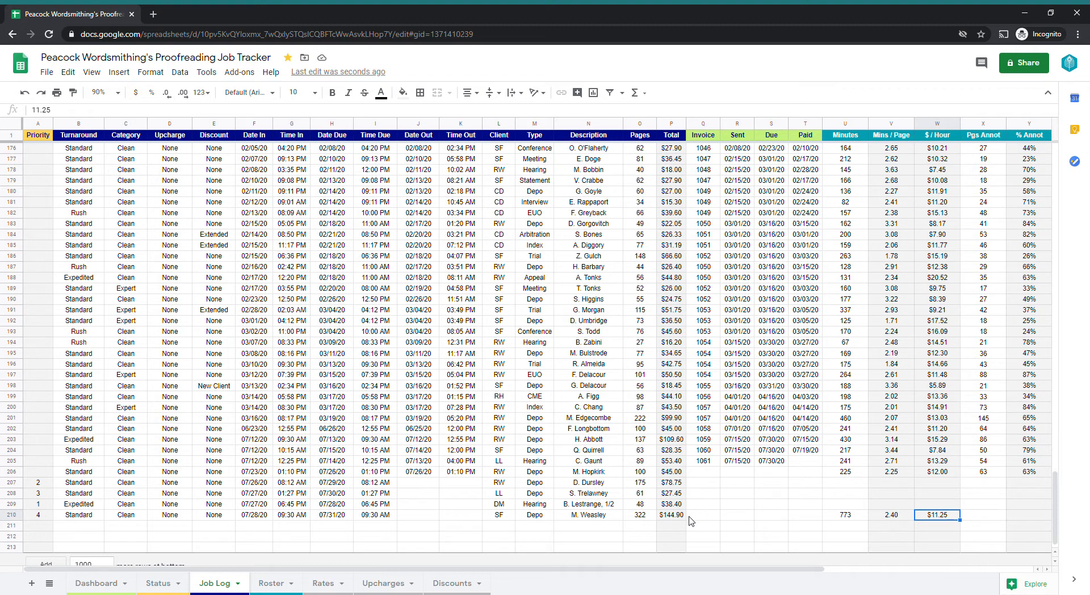
{"action": "key", "text": "Tab"}
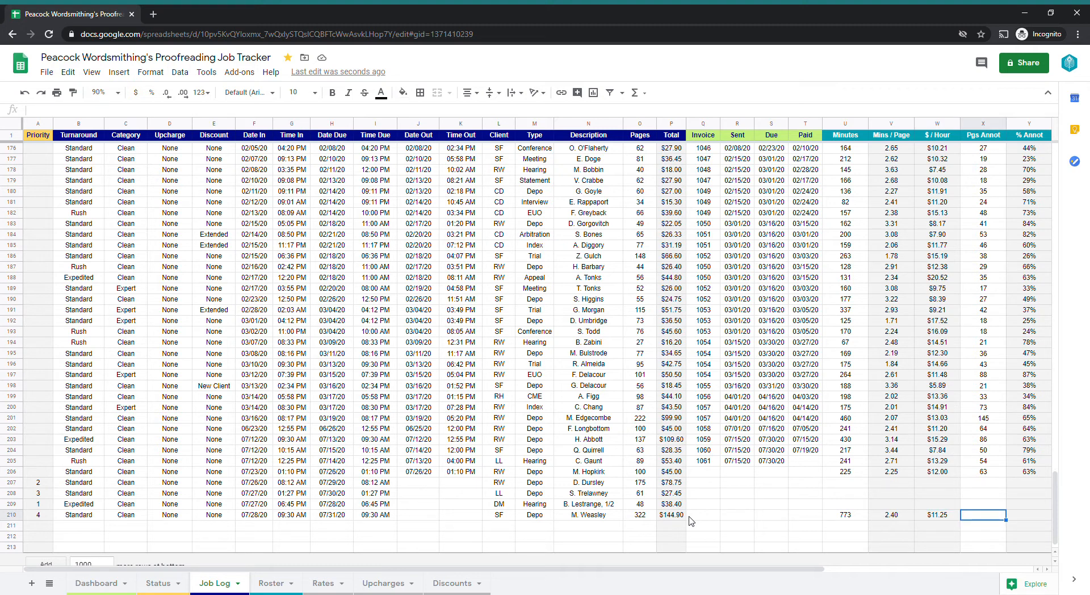
{"action": "type", "text": "137"}
{"action": "key", "text": "Tab"}
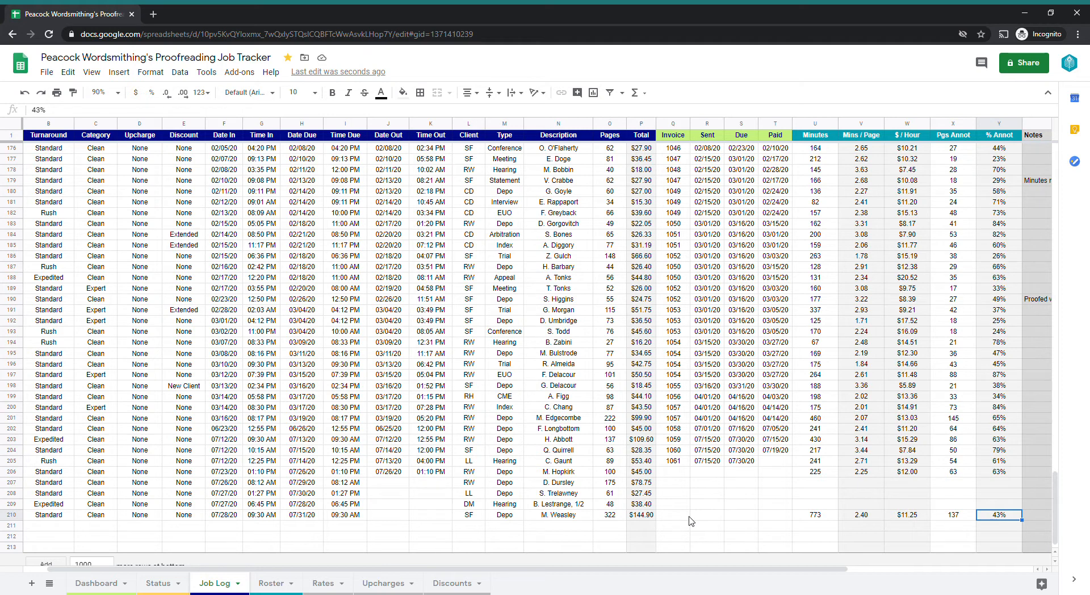
Enter the new job's date out as 7/30 and time out as 2:16 PM, and check its priority cell.
{"action": "left_click", "coordinate": [388, 515]}
{"action": "type", "text": "7"}
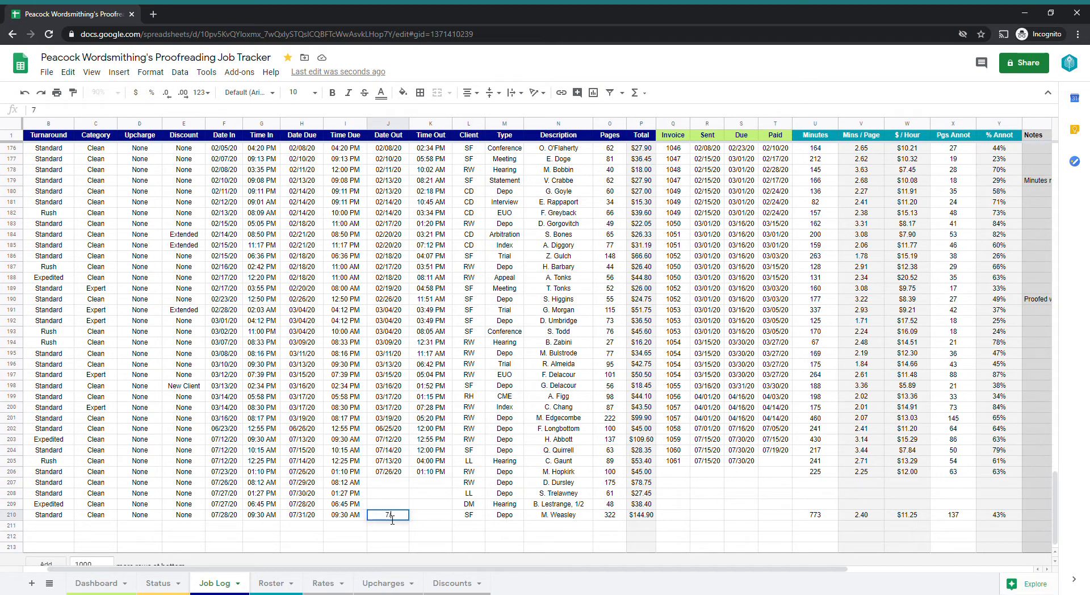
{"action": "type", "text": "/30"}
{"action": "key", "text": "Tab"}
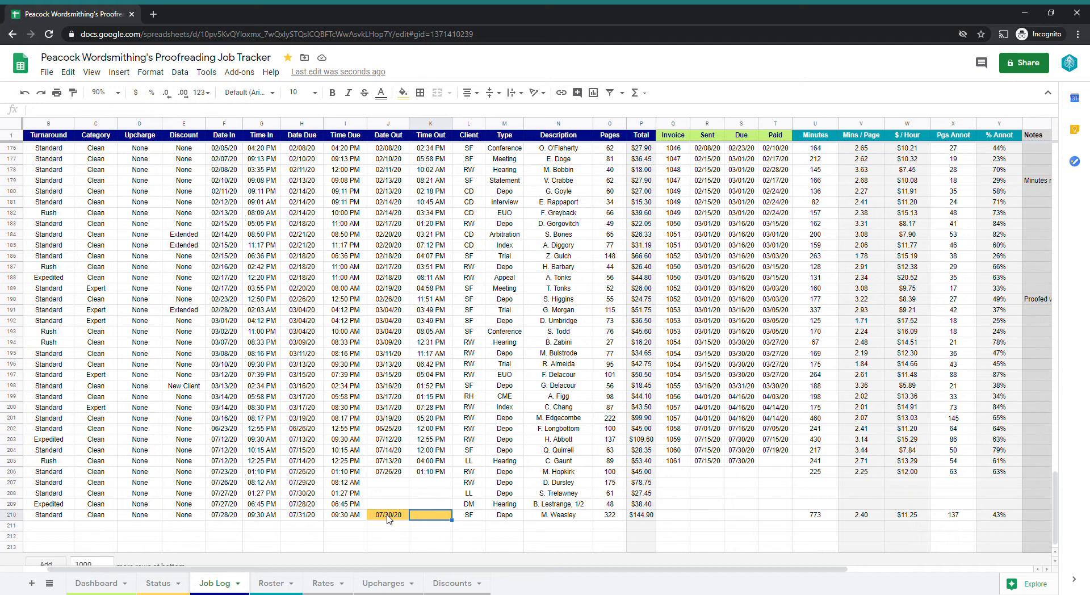
{"action": "type", "text": "1"}
{"action": "type", "text": ":16"}
{"action": "key", "text": "Left"}
{"action": "key", "text": "Left"}
{"action": "key", "text": "Left"}
{"action": "key", "text": "Left"}
{"action": "key", "text": "Left"}
{"action": "key", "text": "Left"}
{"action": "key", "text": "Left"}
{"action": "key", "text": "Left"}
{"action": "key", "text": "Left"}
{"action": "key", "text": "Left"}
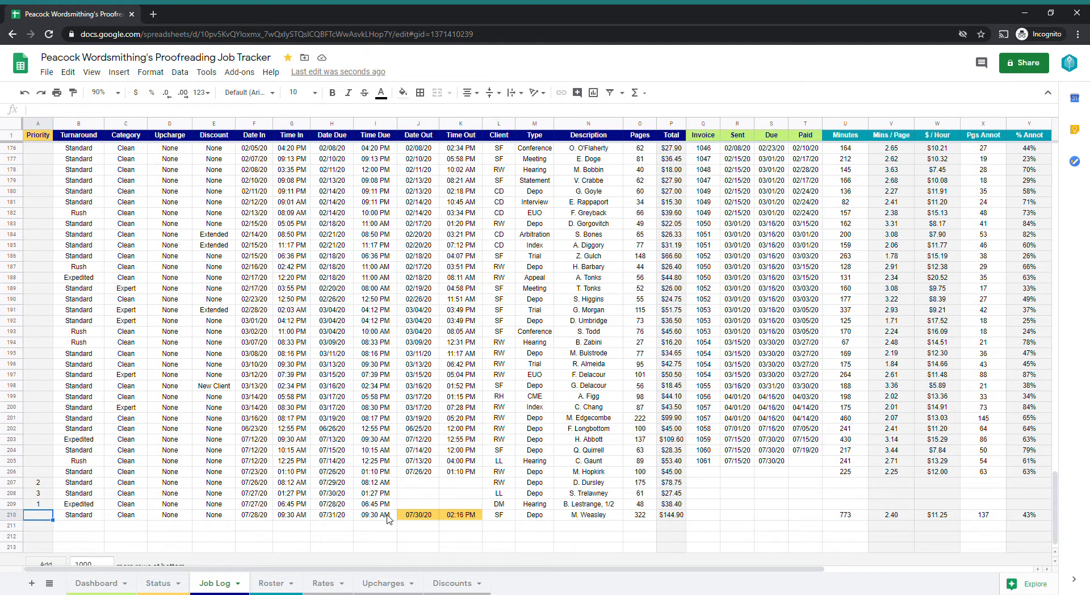
Enter invoice 1062, sent date 8/1 and due date 8/16 for the job in row 210, and clear the paid date in row 202.
{"action": "left_click", "coordinate": [708, 518]}
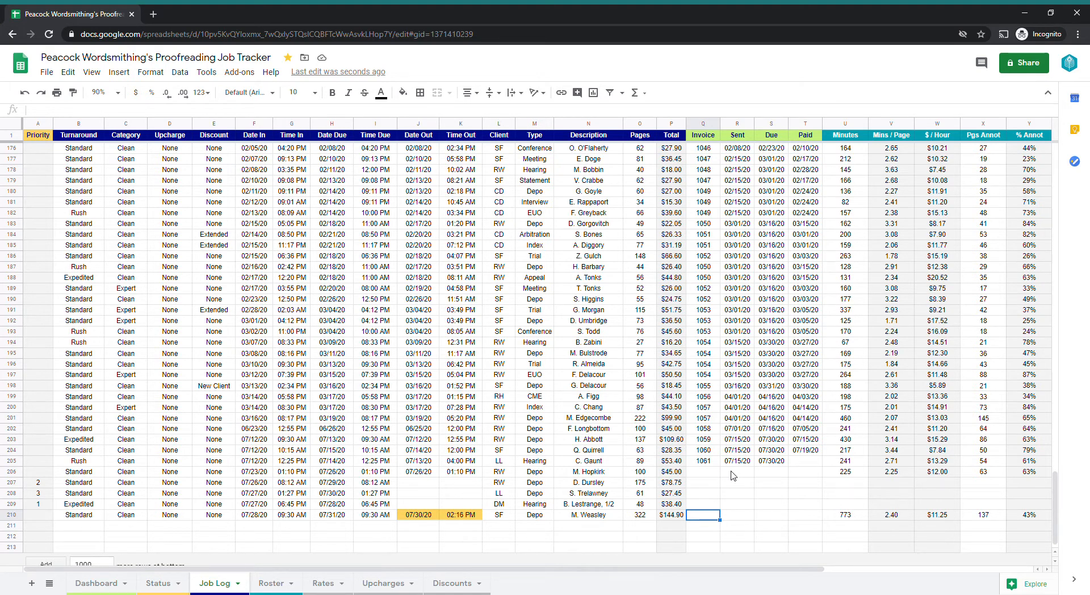
{"action": "type", "text": "1062"}
{"action": "key", "text": "Tab"}
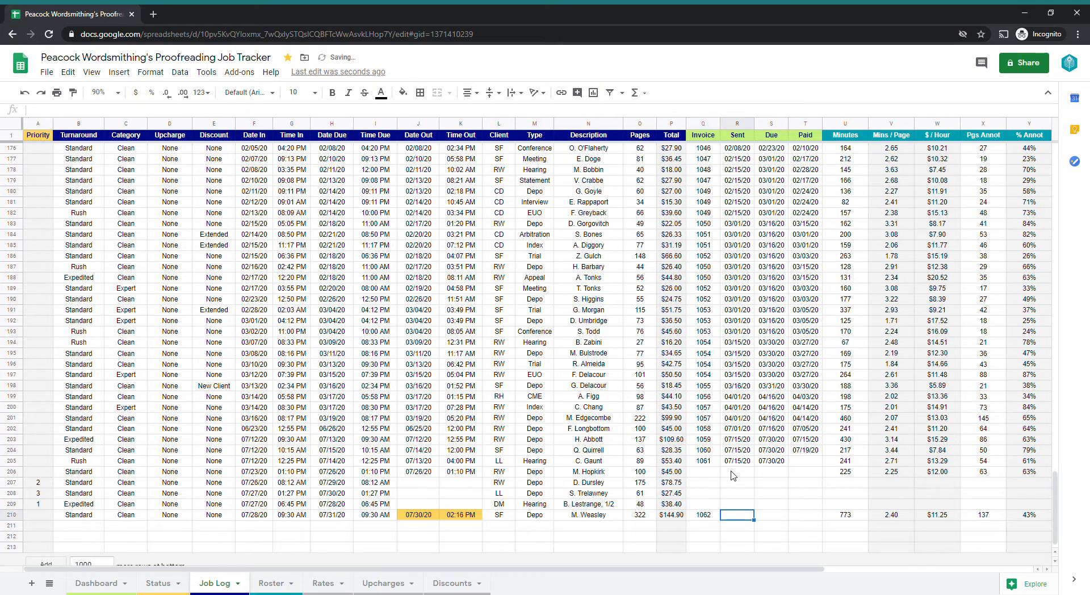
{"action": "type", "text": "8/1"}
{"action": "key", "text": "Tab"}
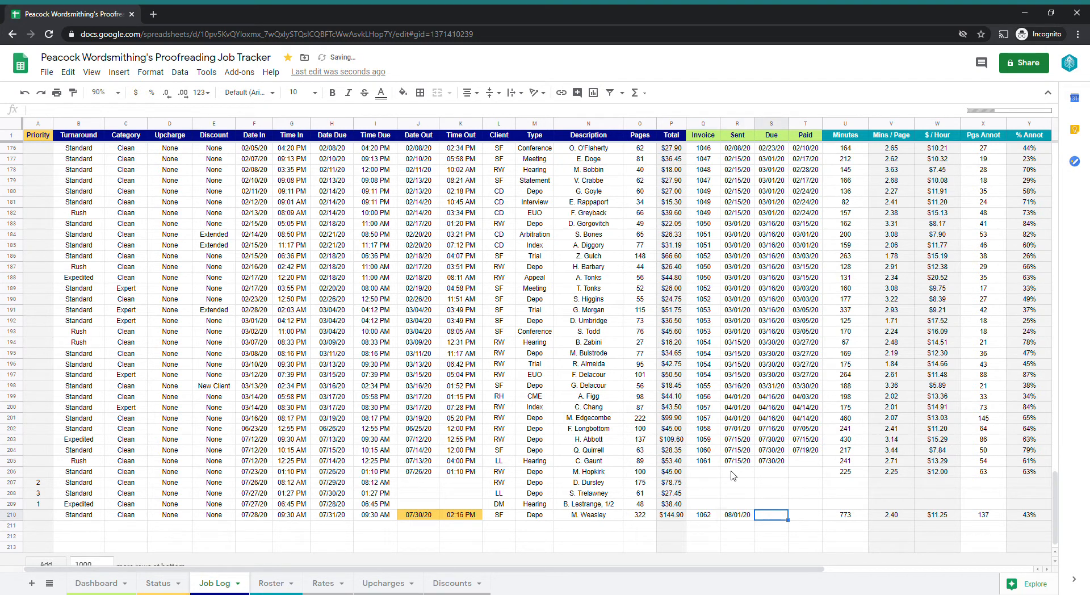
{"action": "type", "text": "8/16"}
{"action": "key", "text": "Tab"}
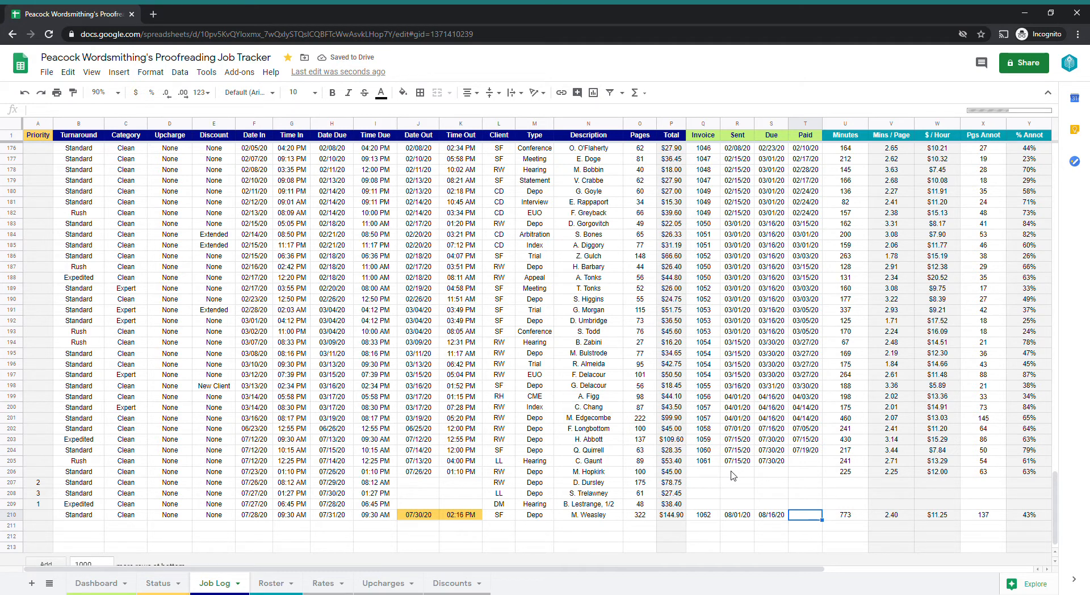
{"action": "left_click", "coordinate": [807, 430]}
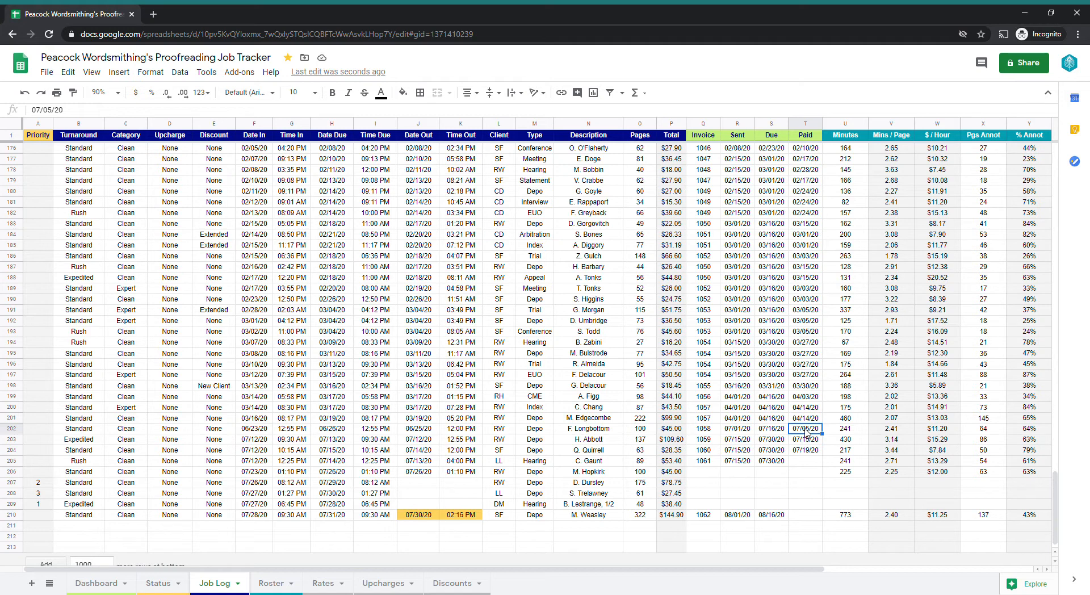
{"action": "key", "text": "Delete"}
Check the open jobs' priorities on the Status sheet and open the form for a new job.
{"action": "left_click", "coordinate": [155, 591]}
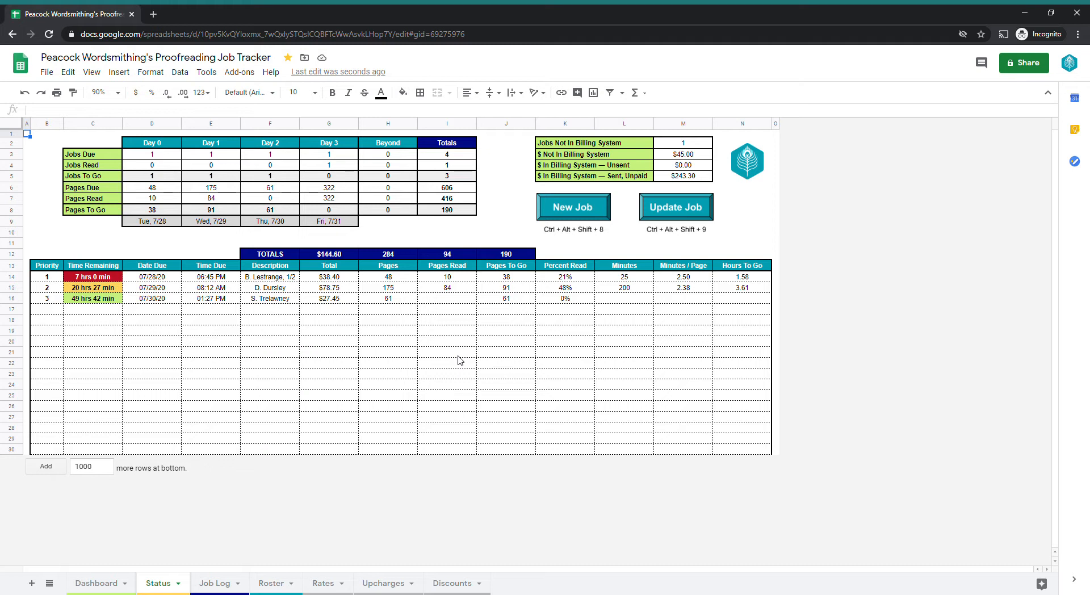
{"action": "left_click_drag", "start_coordinate": [56, 277], "coordinate": [57, 301]}
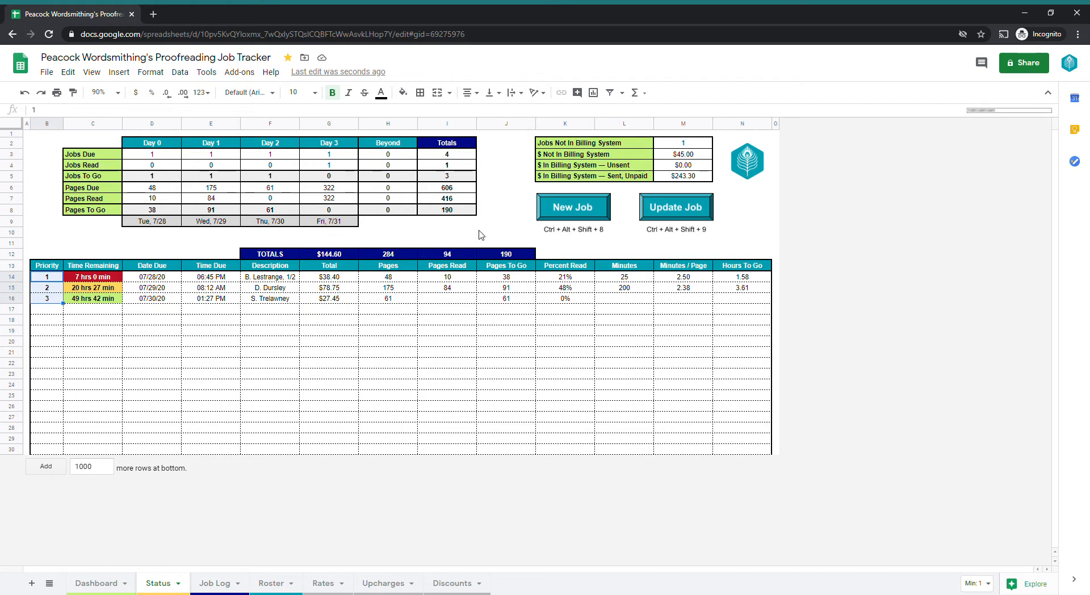
{"action": "left_click", "coordinate": [587, 214]}
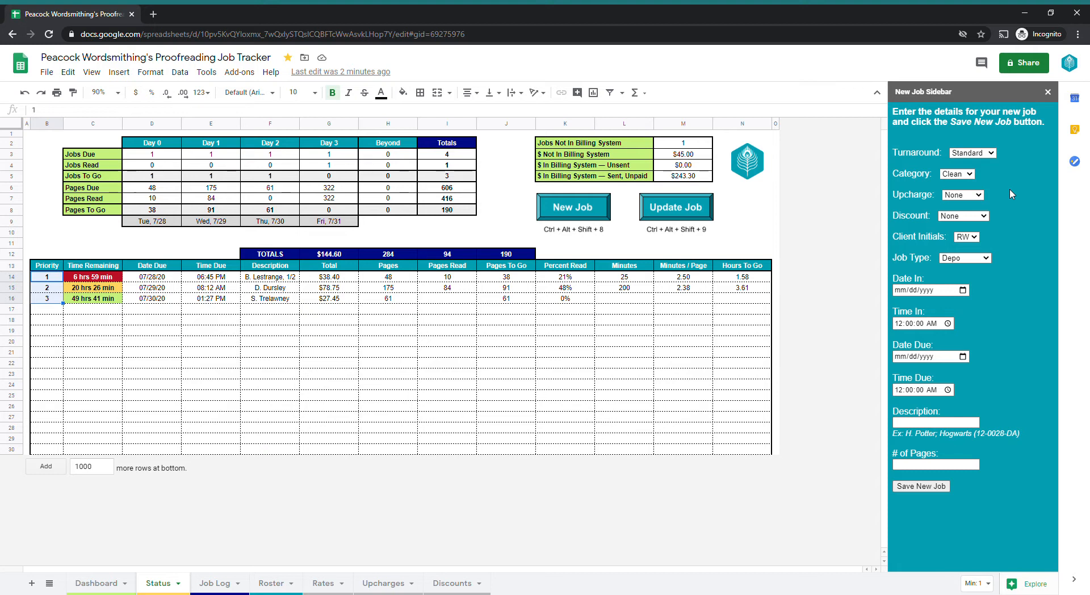
Set the new job's turnaround to Daily, client initials to DM and date in to 07/28/2020.
{"action": "left_click", "coordinate": [980, 154]}
{"action": "left_click", "coordinate": [969, 194]}
{"action": "left_click", "coordinate": [959, 234]}
{"action": "left_click", "coordinate": [970, 300]}
{"action": "left_click", "coordinate": [960, 292]}
{"action": "left_click", "coordinate": [997, 446]}
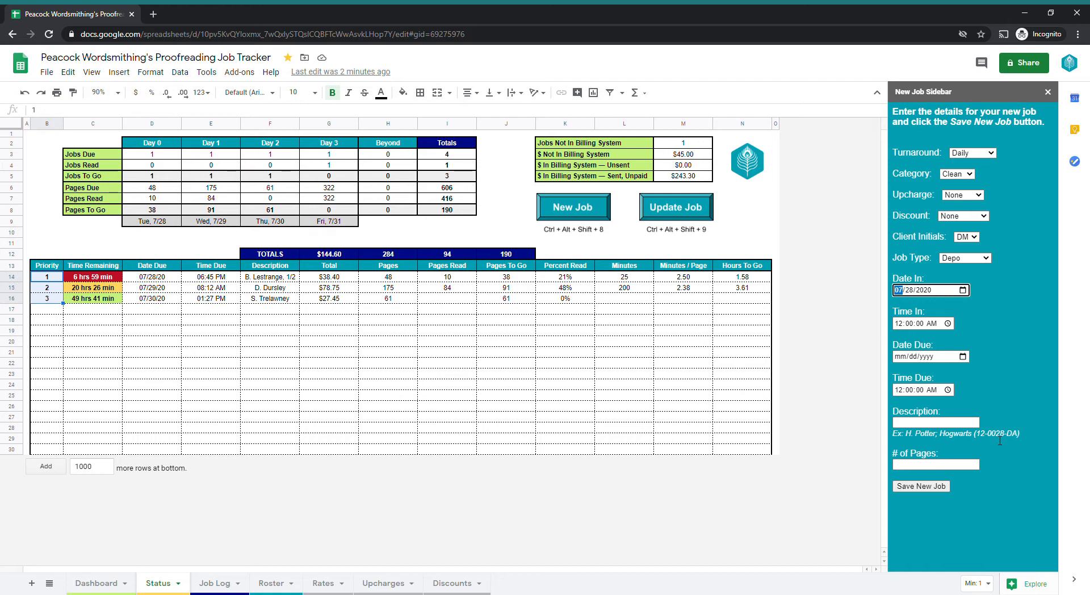
Set the new job's time in to 10:15:15 AM.
{"action": "left_click", "coordinate": [897, 323]}
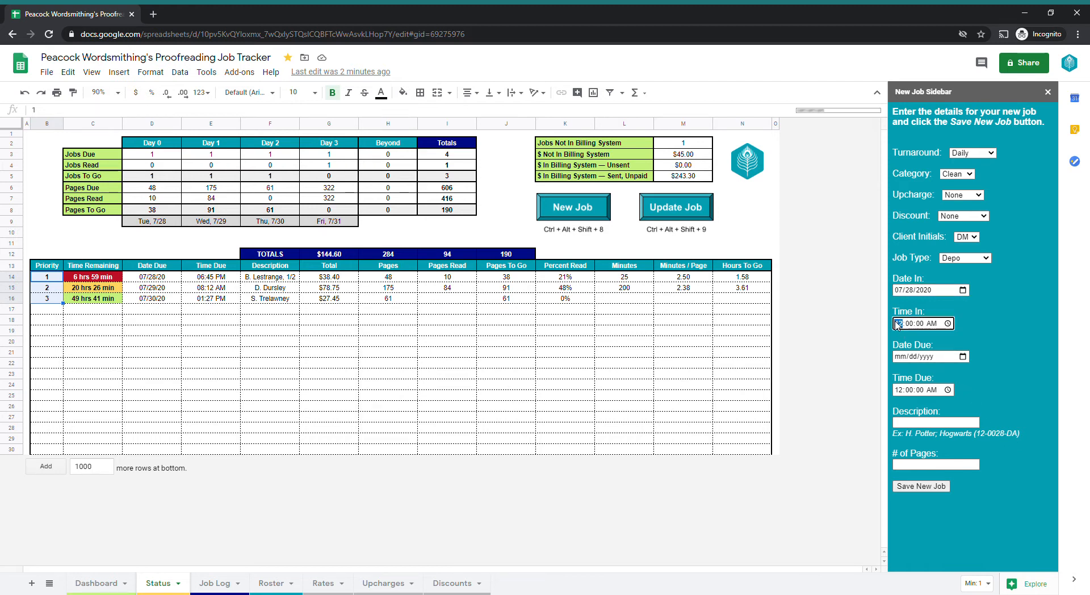
{"action": "type", "text": "100015"}
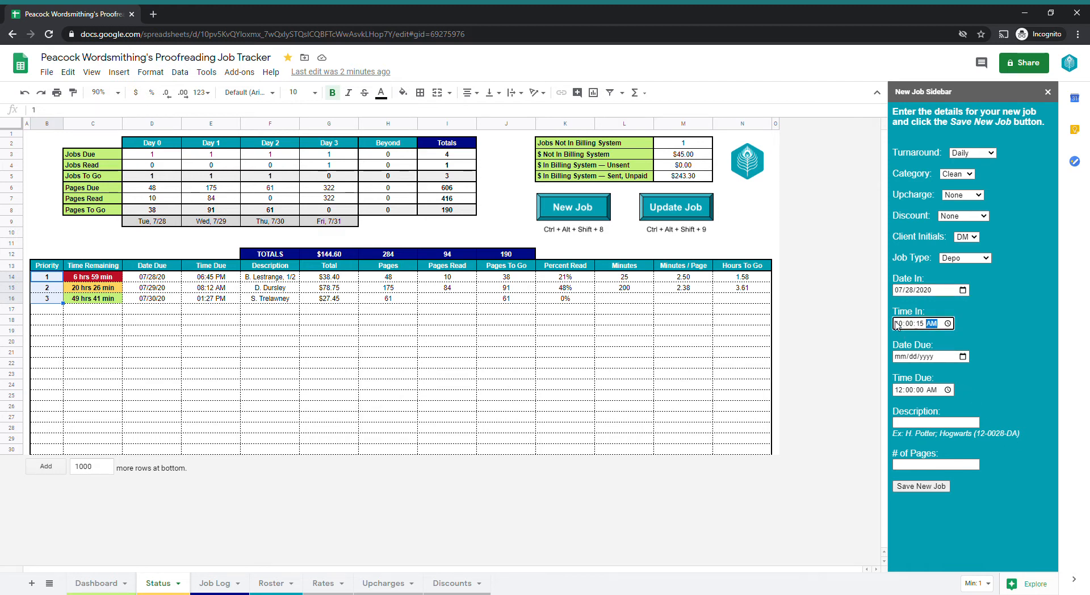
{"action": "key", "text": "shift+Tab"}
{"action": "key", "text": "shift+Tab"}
{"action": "type", "text": "15"}
{"action": "key", "text": "Tab"}
Set the new job's date due to 07/28/2020 and its time due to 09:00 PM.
{"action": "left_click", "coordinate": [960, 358]}
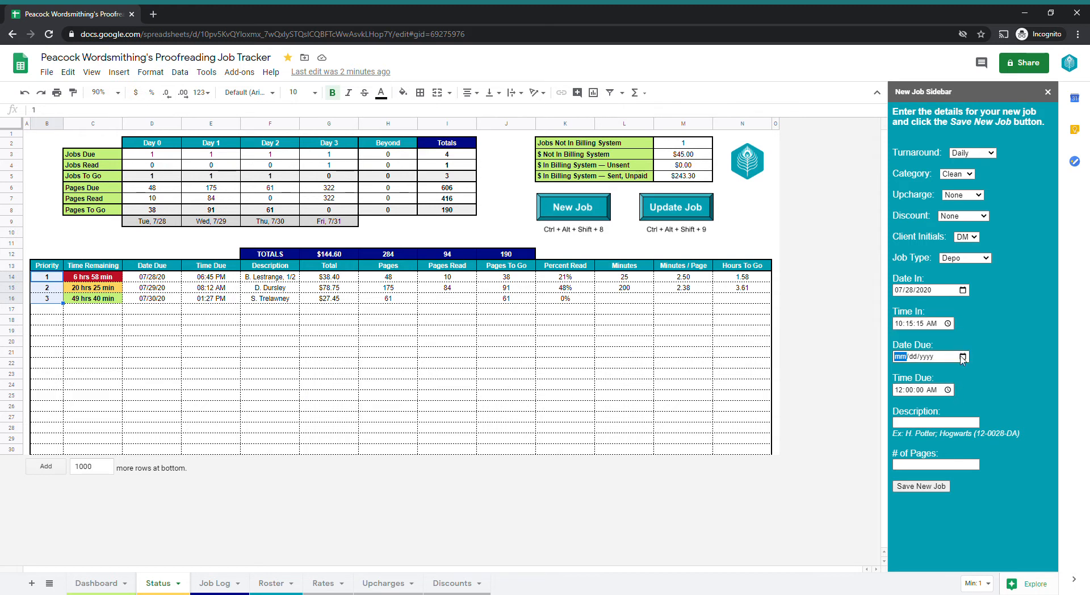
{"action": "left_click", "coordinate": [942, 477]}
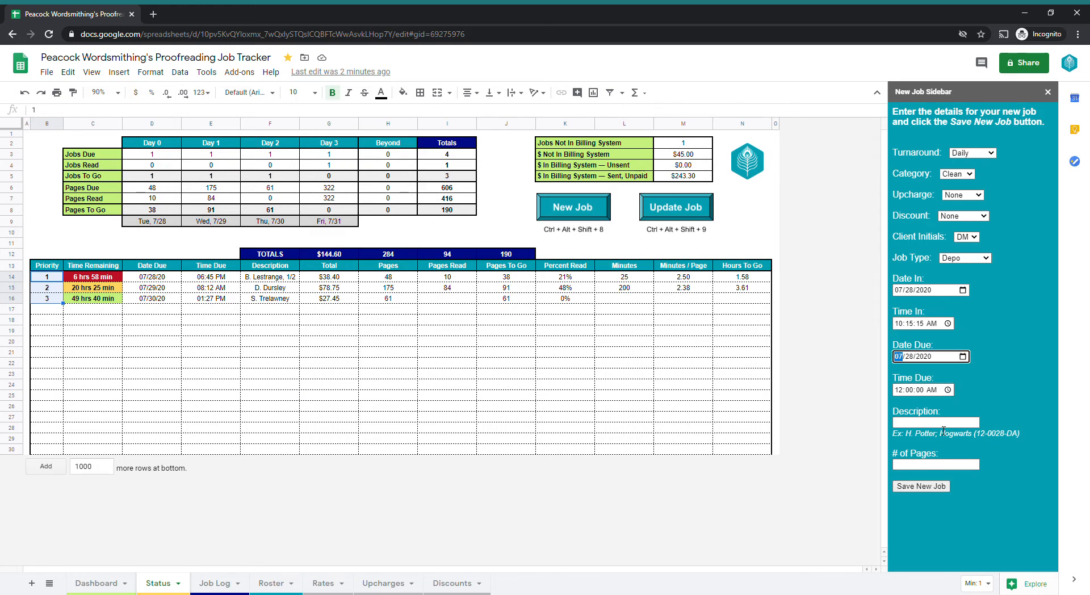
{"action": "left_click", "coordinate": [899, 391]}
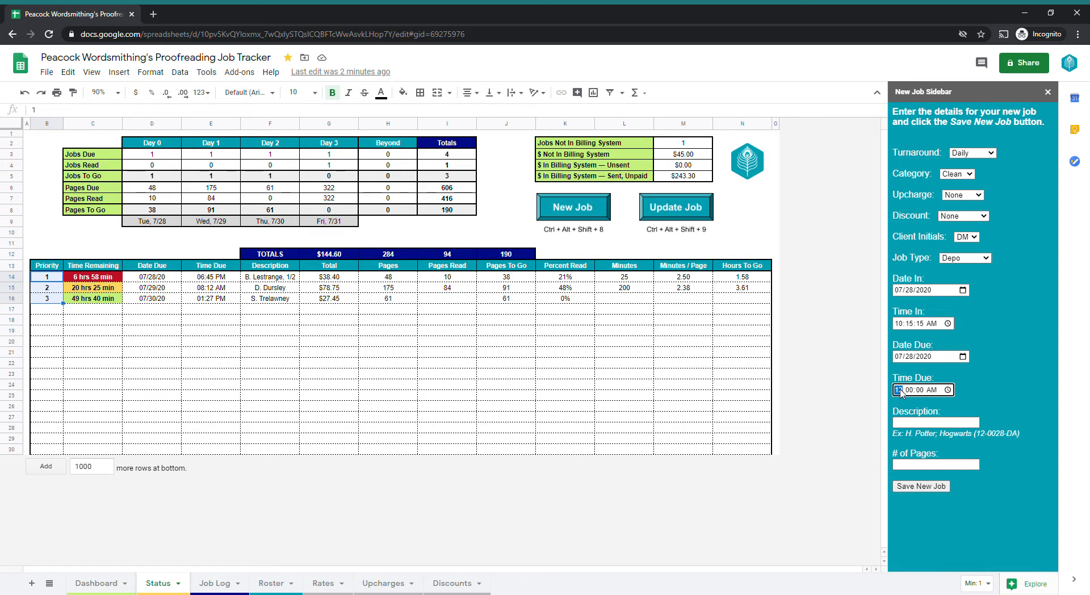
{"action": "type", "text": "8"}
{"action": "key", "text": "Tab"}
{"action": "key", "text": "Tab"}
{"action": "key", "text": "p"}
Save the new job with the witness's name and "2/2" as description and 26 pages, and check its row on the Status sheet.
{"action": "left_click", "coordinate": [916, 430]}
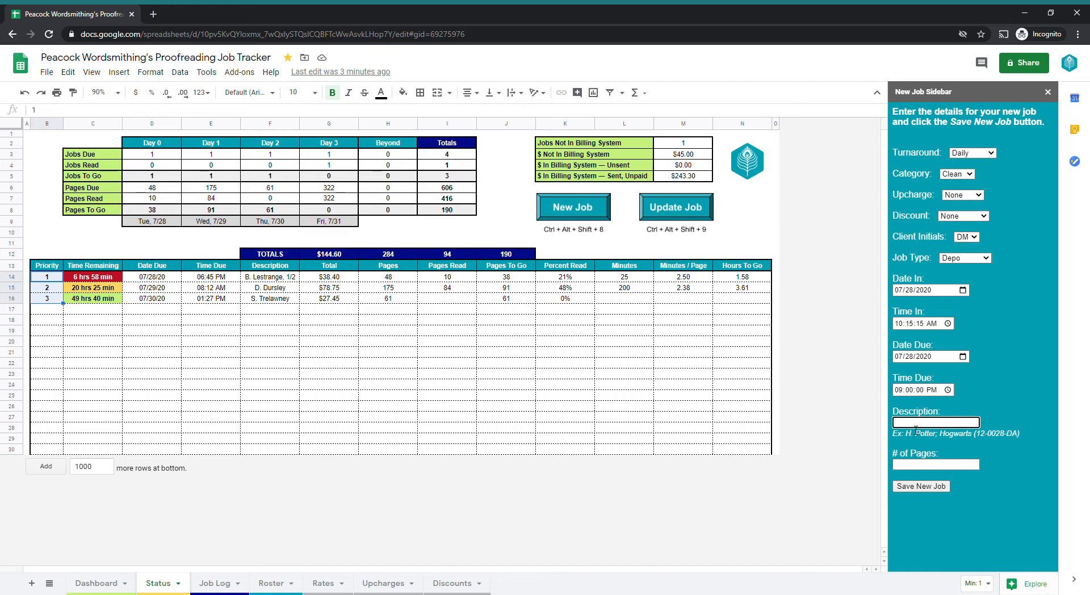
{"action": "type", "text": "B. L"}
{"action": "type", "text": "estrange, 2/2"}
{"action": "key", "text": "Tab"}
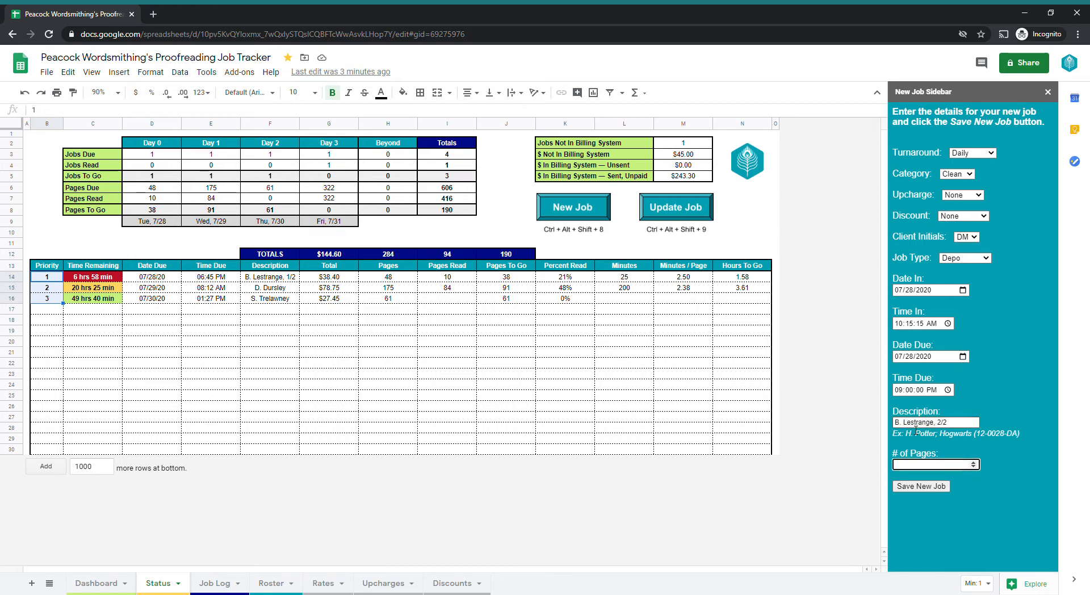
{"action": "type", "text": "26"}
{"action": "left_click", "coordinate": [933, 489]}
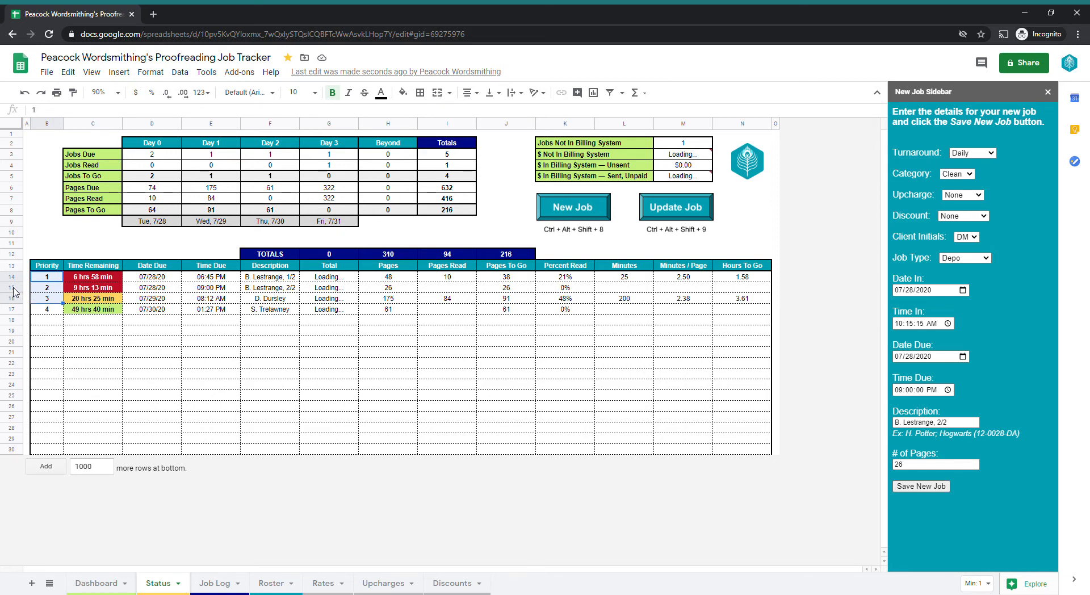
{"action": "left_click", "coordinate": [18, 291]}
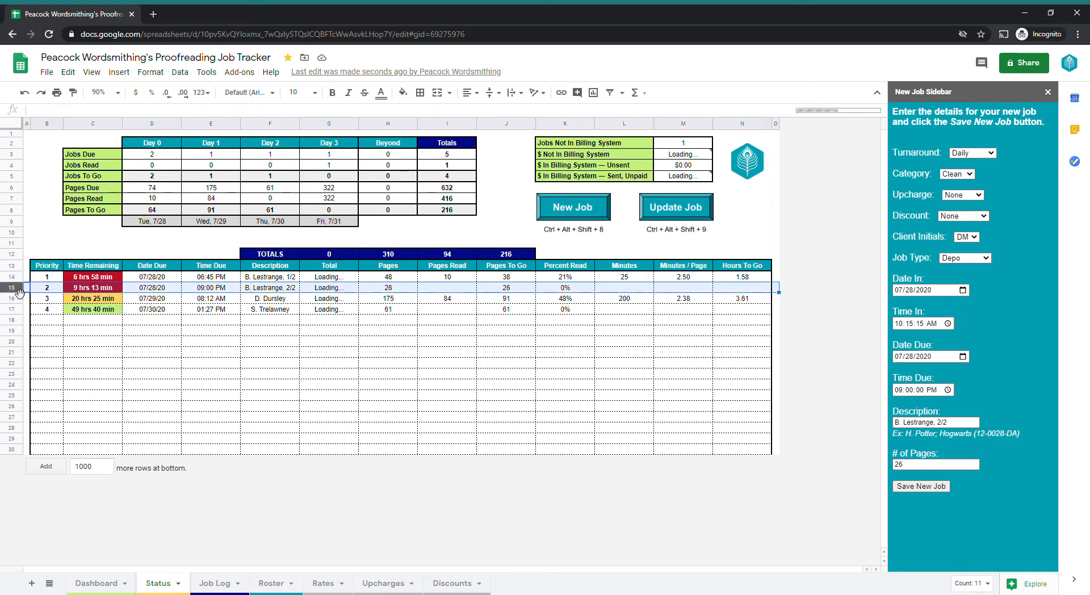
{"action": "left_click", "coordinate": [26, 134]}
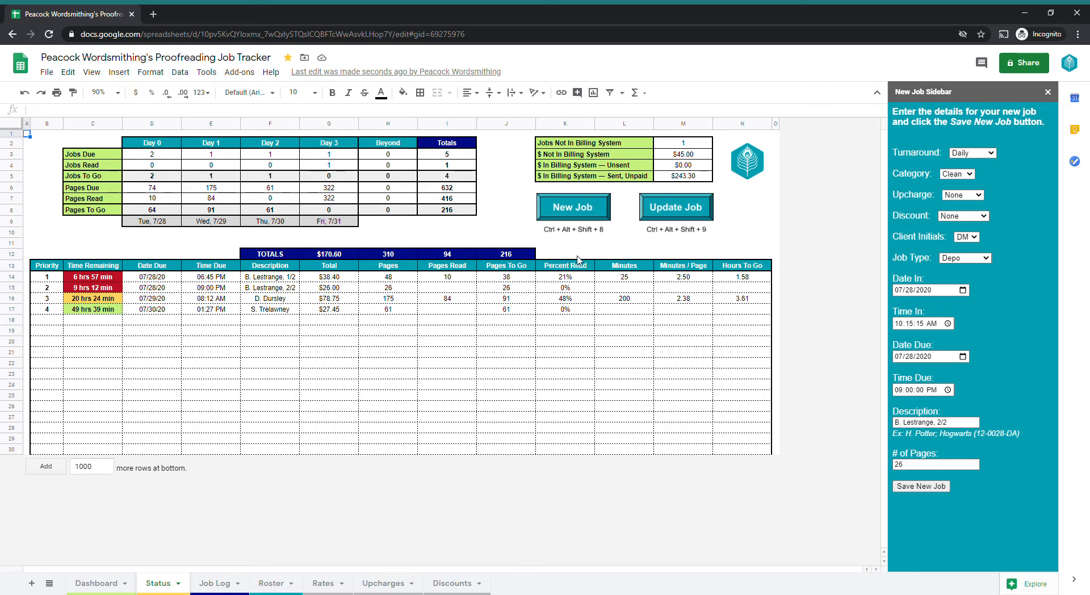
Update the priority 1 job to 32 pages read and 75 minutes spent, and check its hours to go.
{"action": "left_click", "coordinate": [667, 209]}
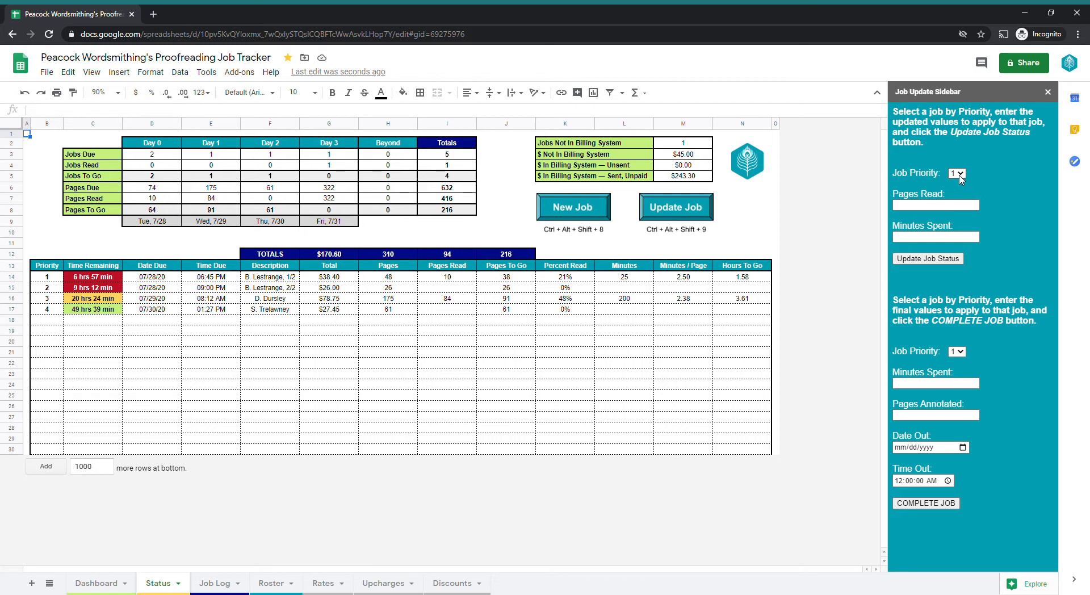
{"action": "left_click", "coordinate": [959, 174]}
{"action": "left_click", "coordinate": [946, 206]}
{"action": "left_click", "coordinate": [933, 241]}
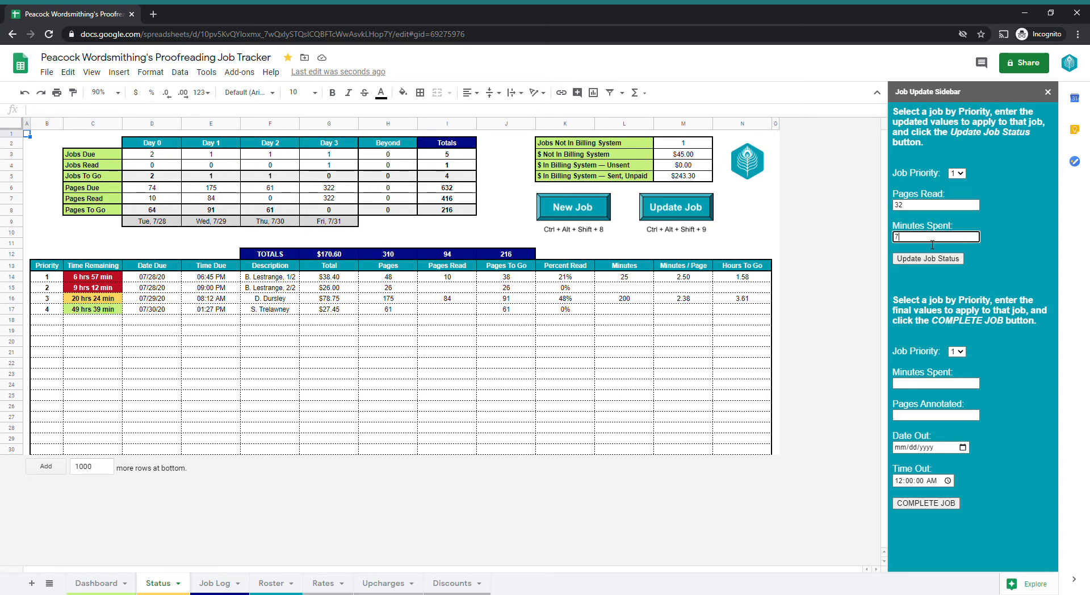
{"action": "type", "text": "75"}
{"action": "left_click", "coordinate": [927, 260]}
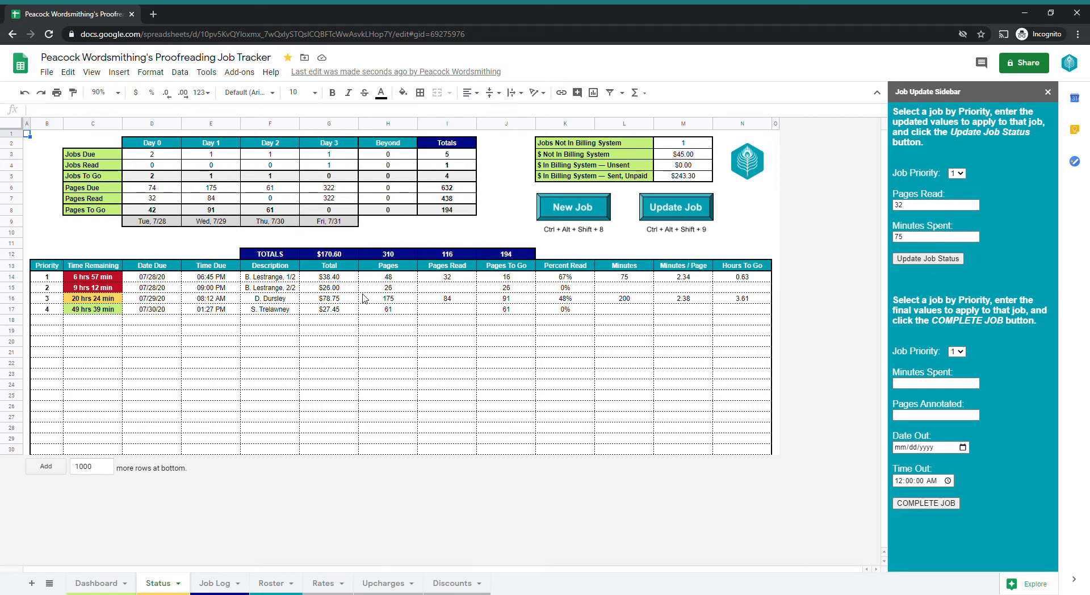
{"action": "left_click", "coordinate": [11, 277]}
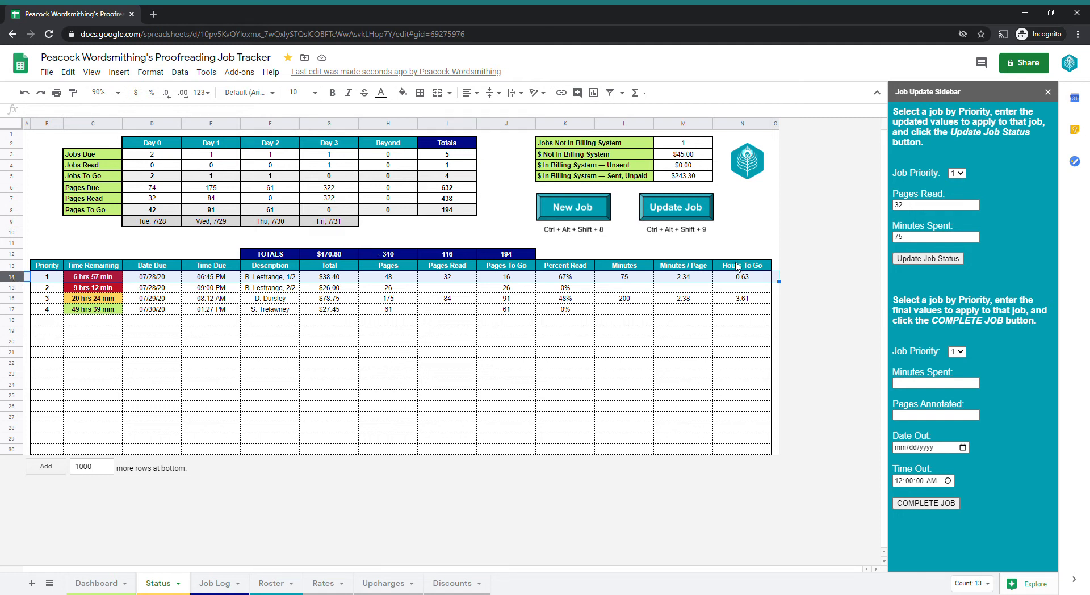
{"action": "left_click", "coordinate": [745, 282]}
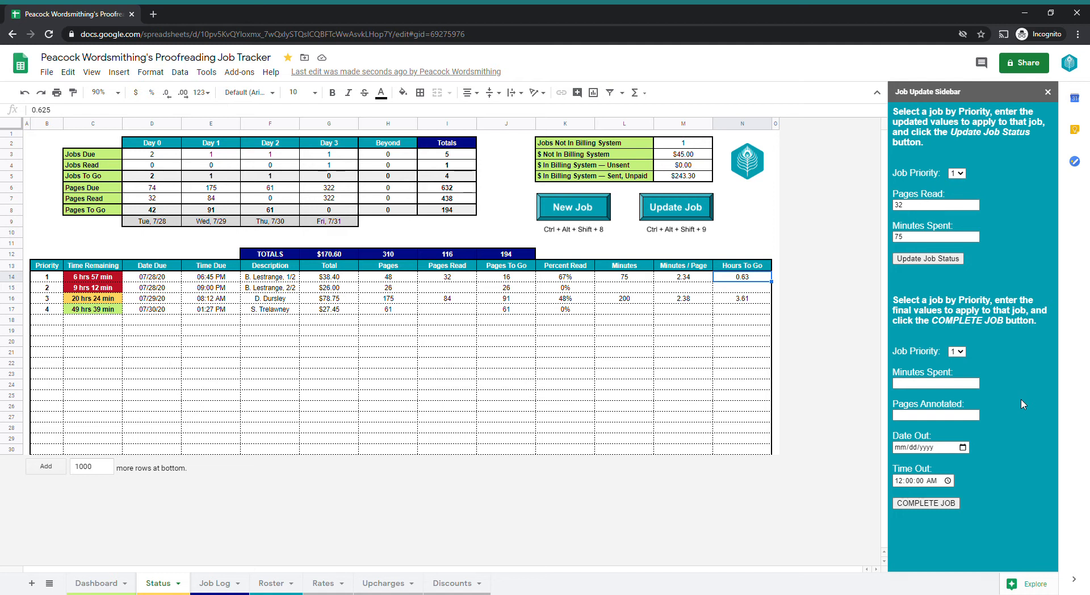
Enter 114 minutes spent and 27 pages annotated as the final values for the priority 1 job.
{"action": "left_click", "coordinate": [954, 384]}
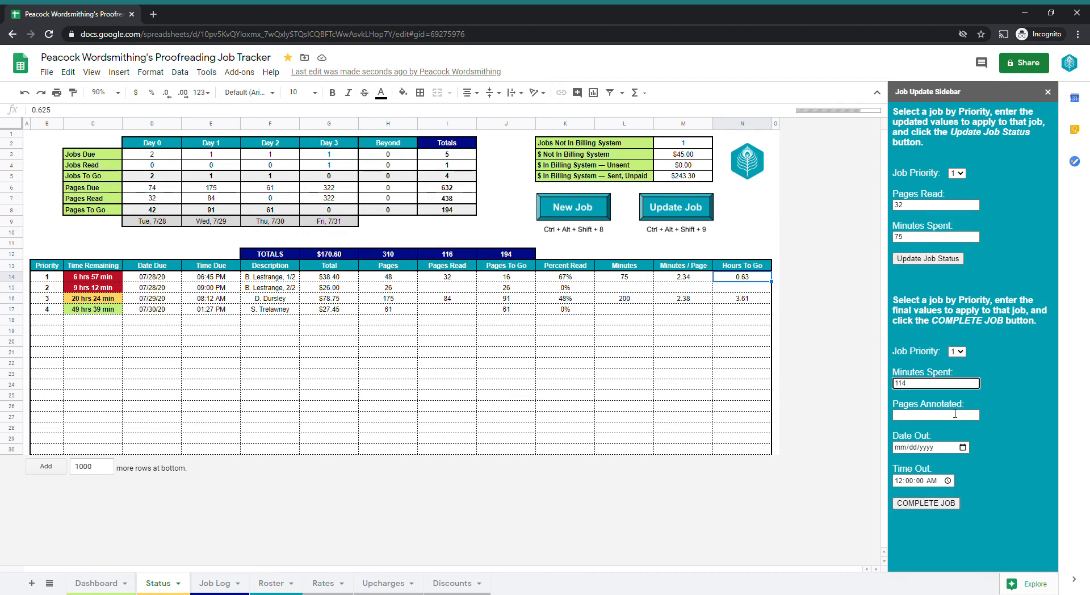
{"action": "left_click", "coordinate": [950, 416]}
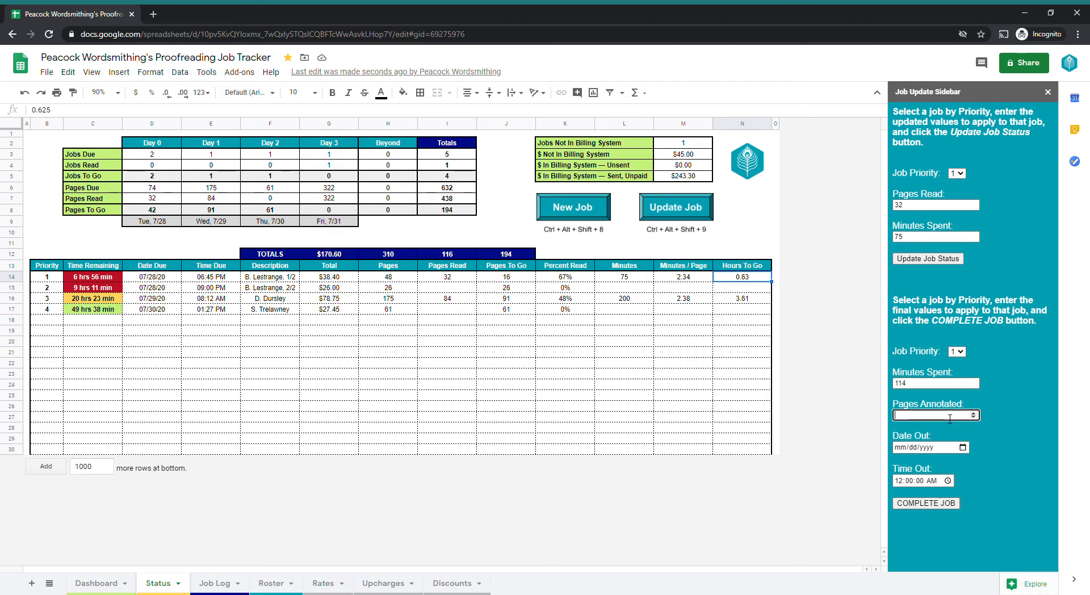
{"action": "type", "text": "27"}
Complete the priority 1 job with date out 07/28/2020 and time out 10:20 AM, and close the update form.
{"action": "left_click", "coordinate": [957, 448]}
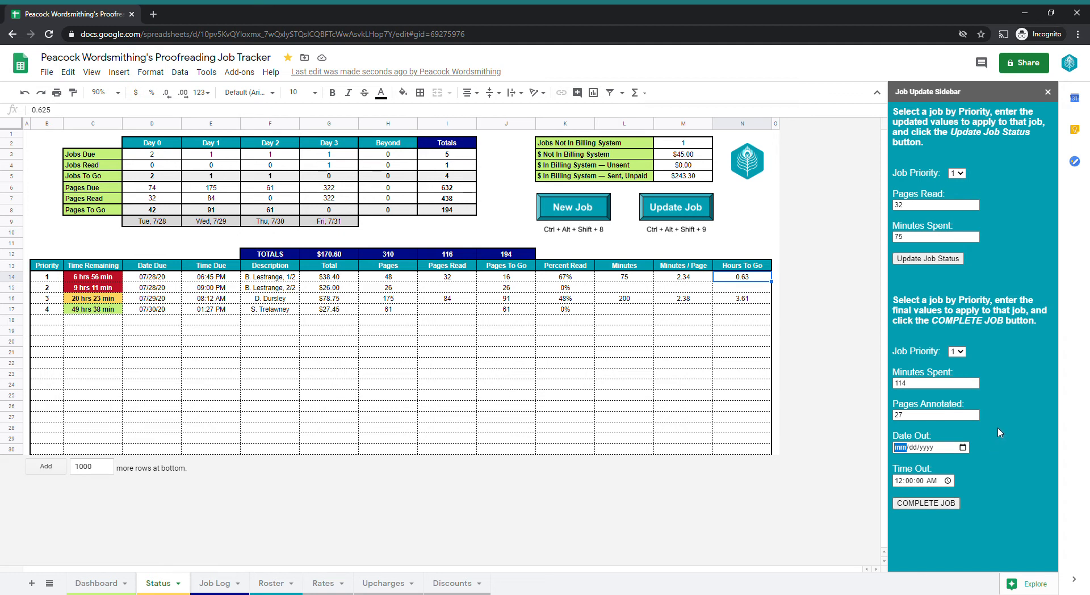
{"action": "key", "text": "Tab"}
{"action": "key", "text": "Tab"}
{"action": "key", "text": "Tab"}
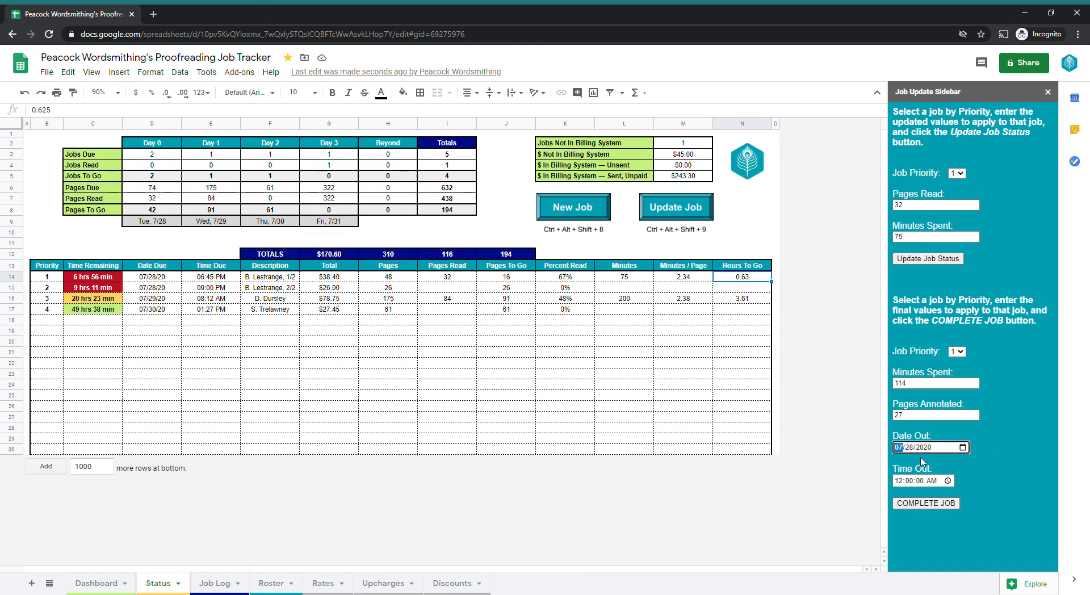
{"action": "type", "text": "10:"}
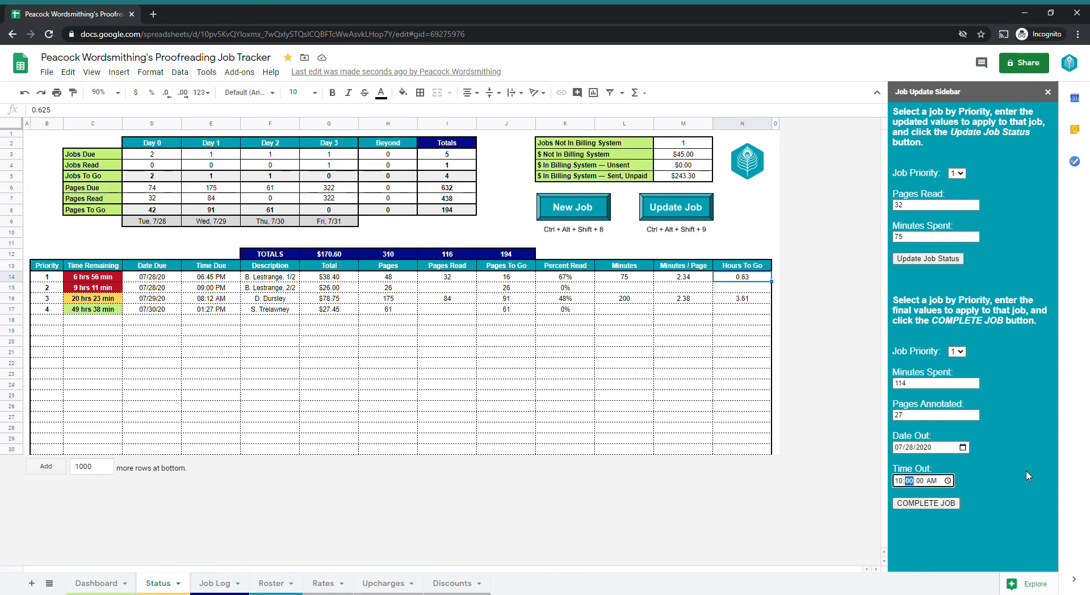
{"action": "type", "text": "20"}
{"action": "left_click", "coordinate": [947, 504]}
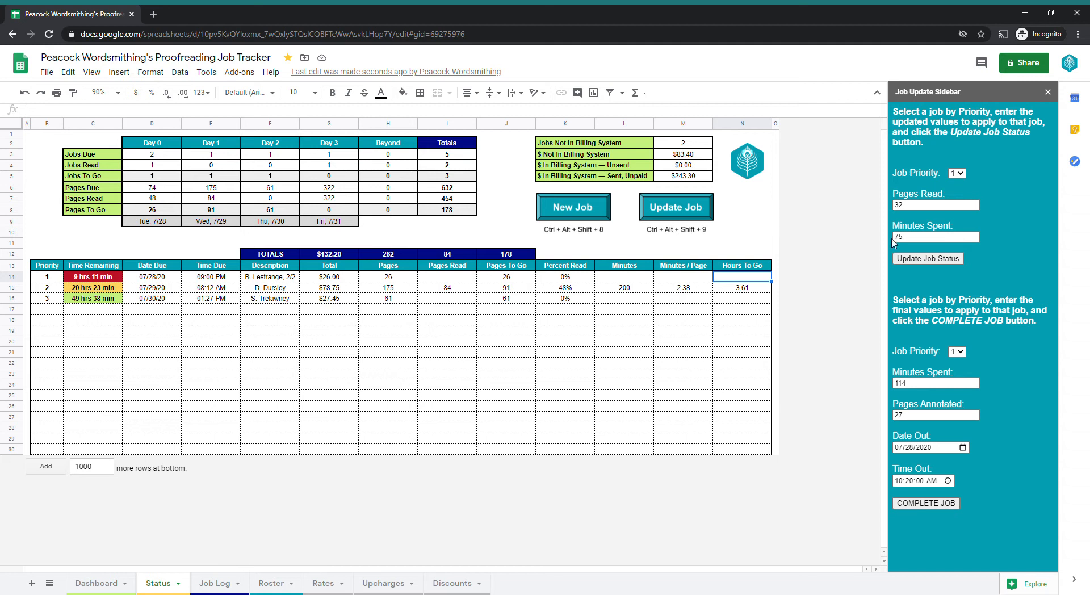
{"action": "left_click", "coordinate": [1048, 92]}
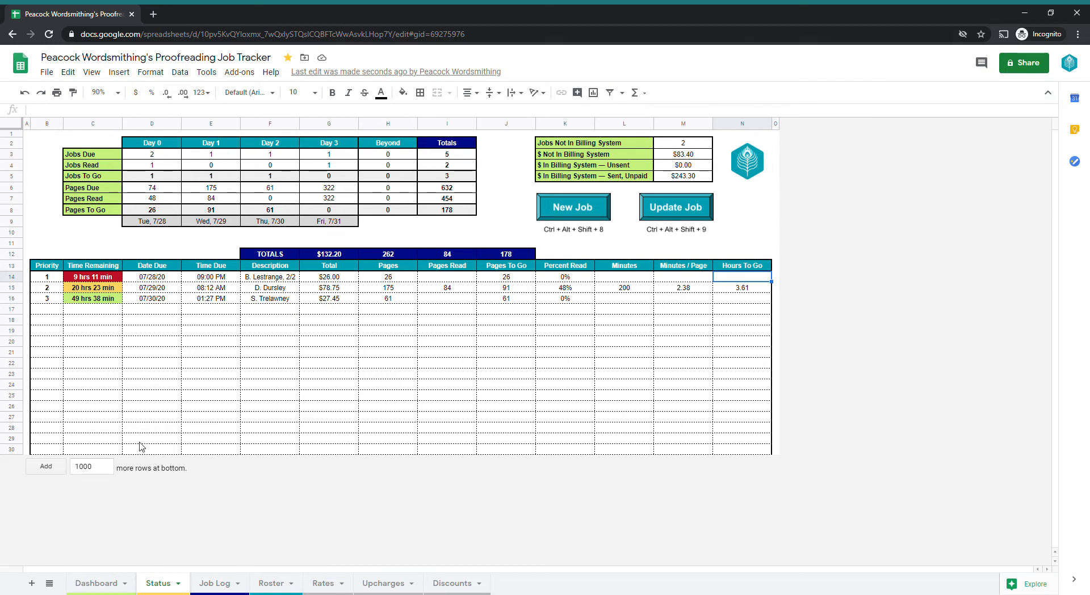
Filter the Dashboard statistics by the client with initials RW and year paid 2019.
{"action": "left_click", "coordinate": [96, 585]}
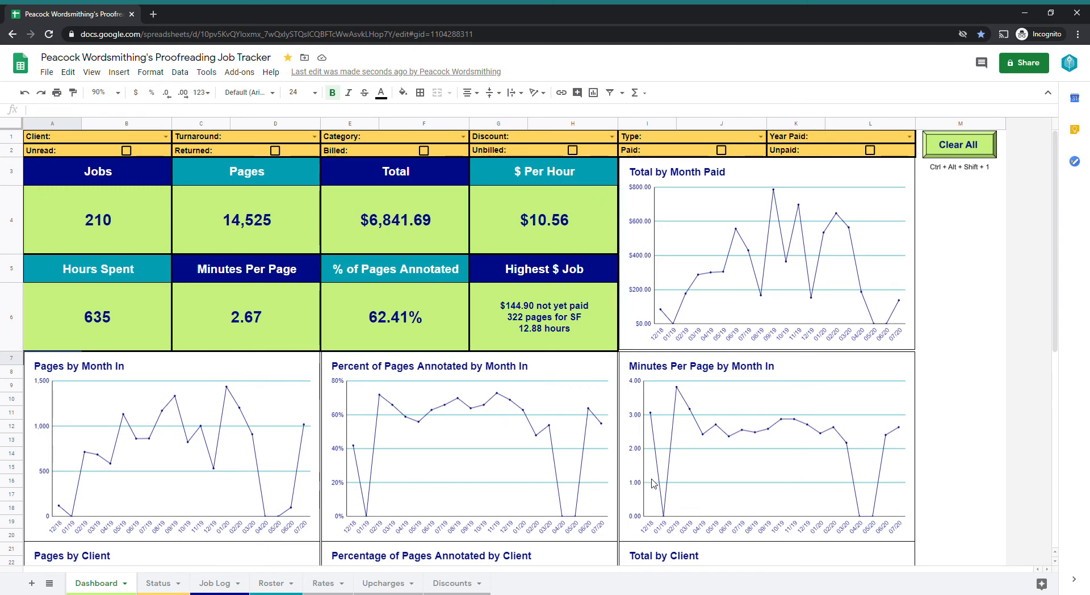
{"action": "left_click", "coordinate": [165, 136]}
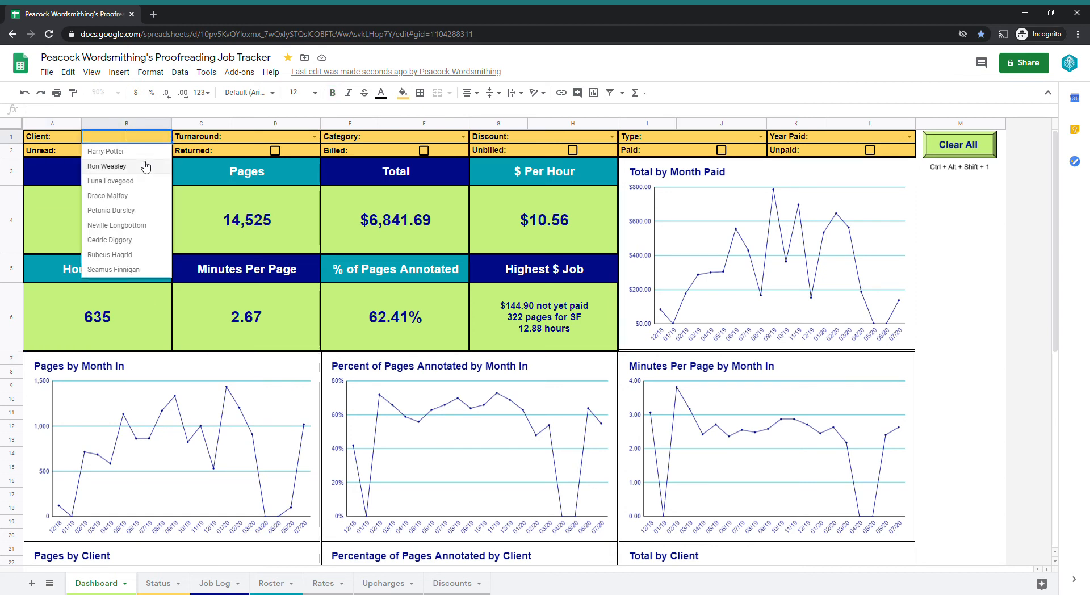
{"action": "left_click", "coordinate": [145, 166]}
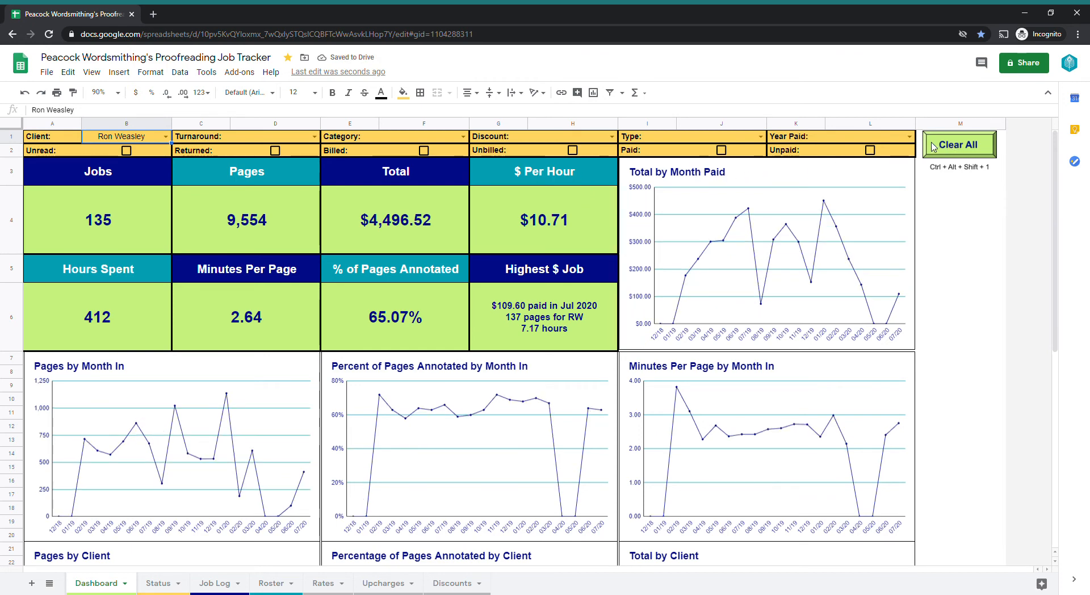
{"action": "left_click", "coordinate": [910, 136]}
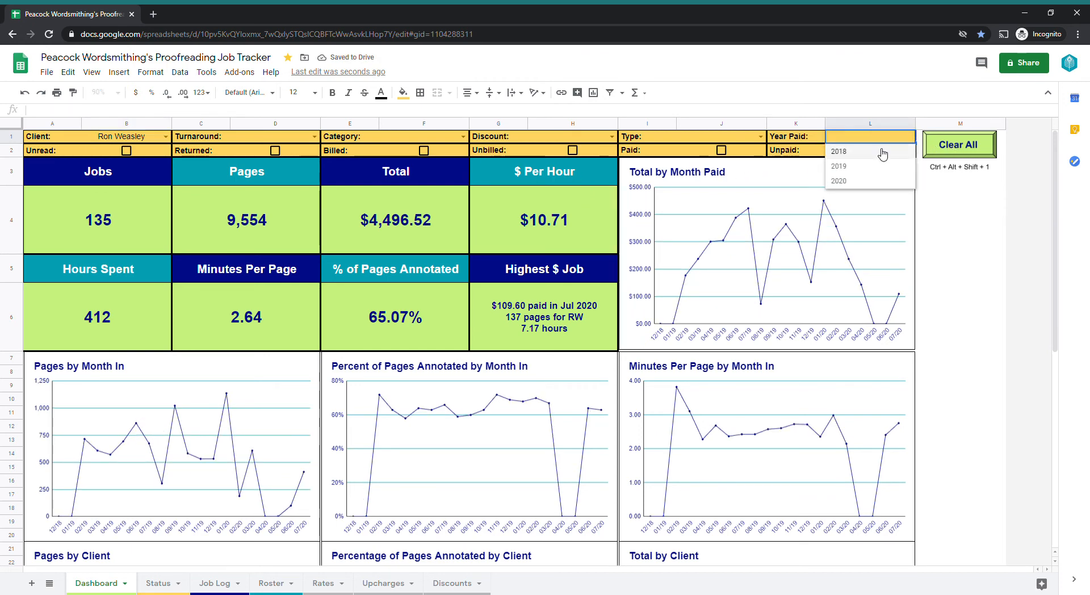
{"action": "left_click", "coordinate": [857, 166]}
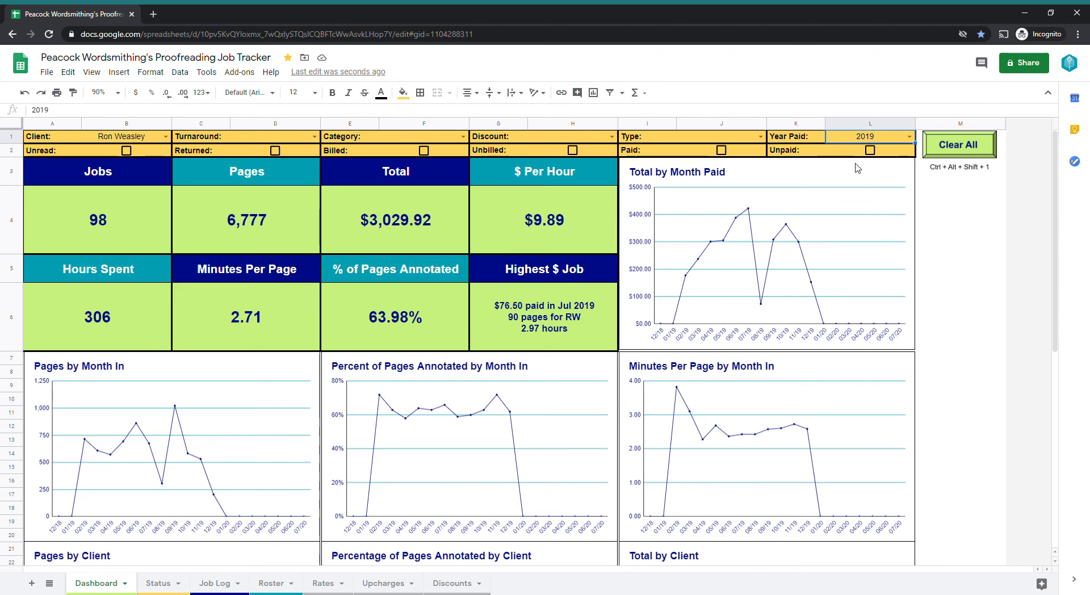
Clear all Dashboard filters and examine the charts by client, turnaround, category and type.
{"action": "left_click", "coordinate": [958, 147]}
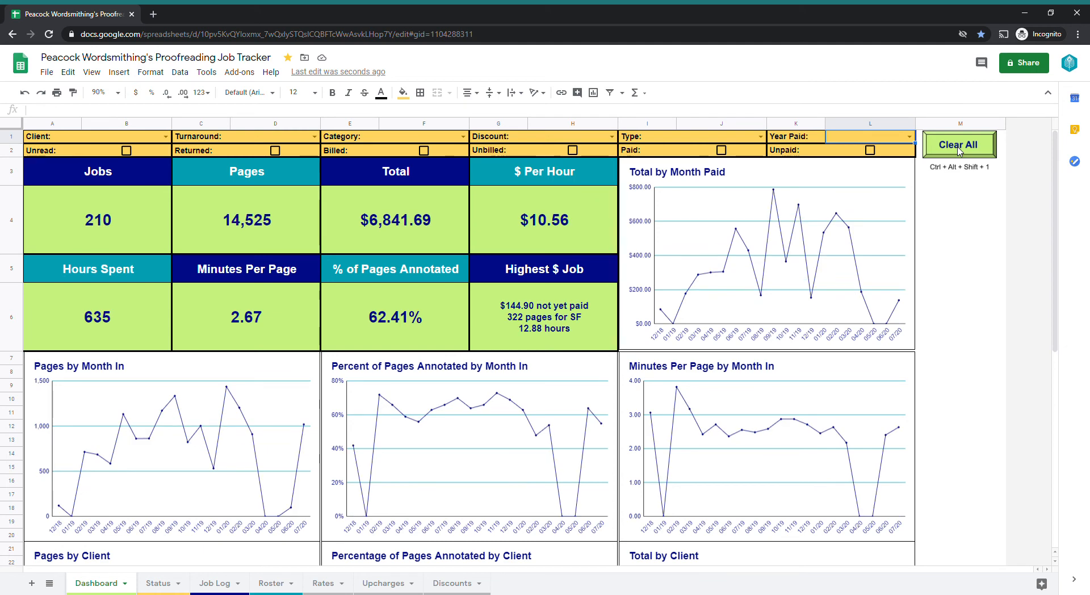
{"action": "scroll", "coordinate": [937, 231], "scroll_direction": "down", "scroll_amount": 1}
{"action": "scroll", "coordinate": [938, 230], "scroll_direction": "down", "scroll_amount": 1}
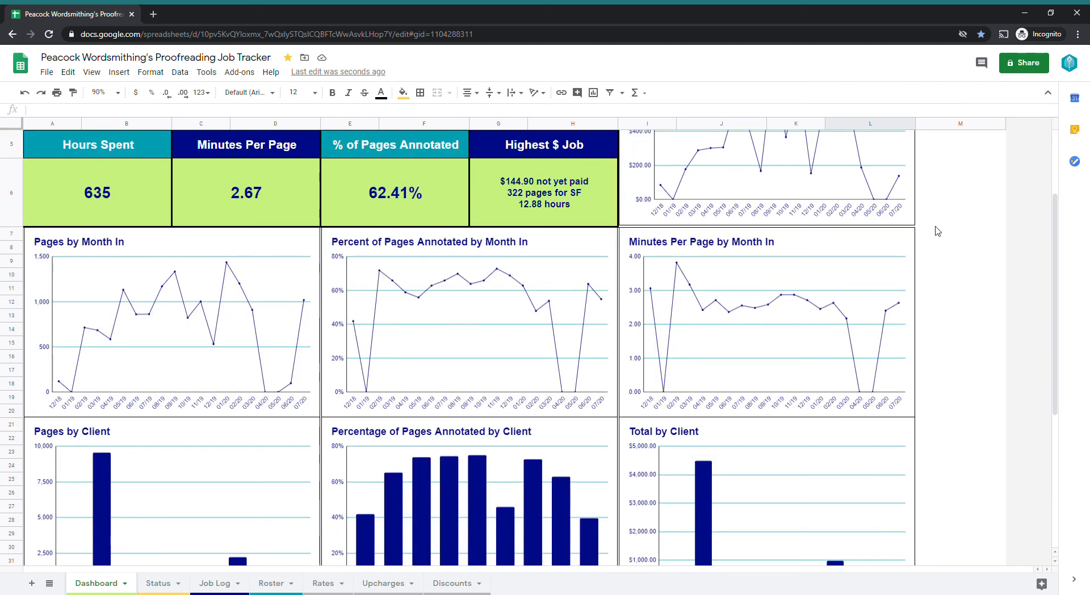
{"action": "scroll", "coordinate": [938, 230], "scroll_direction": "down", "scroll_amount": 5}
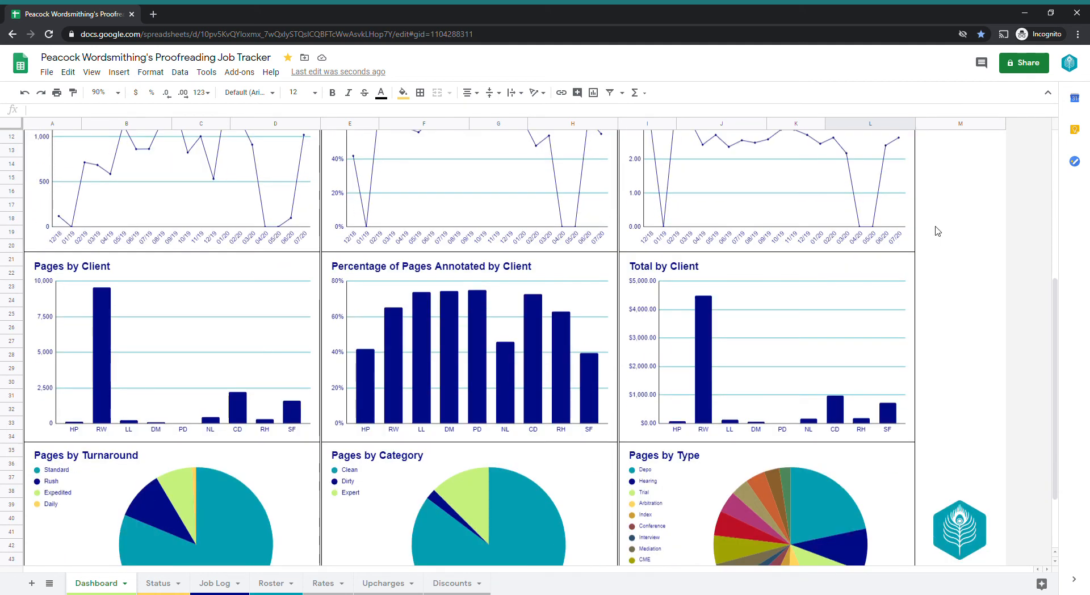
{"action": "scroll", "coordinate": [937, 231], "scroll_direction": "down", "scroll_amount": 1}
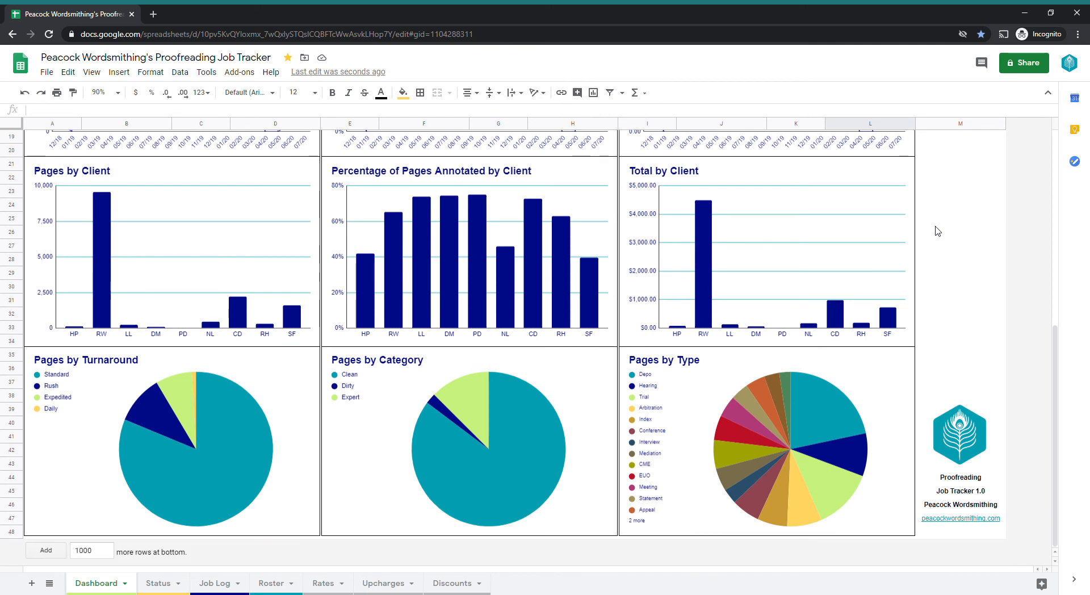